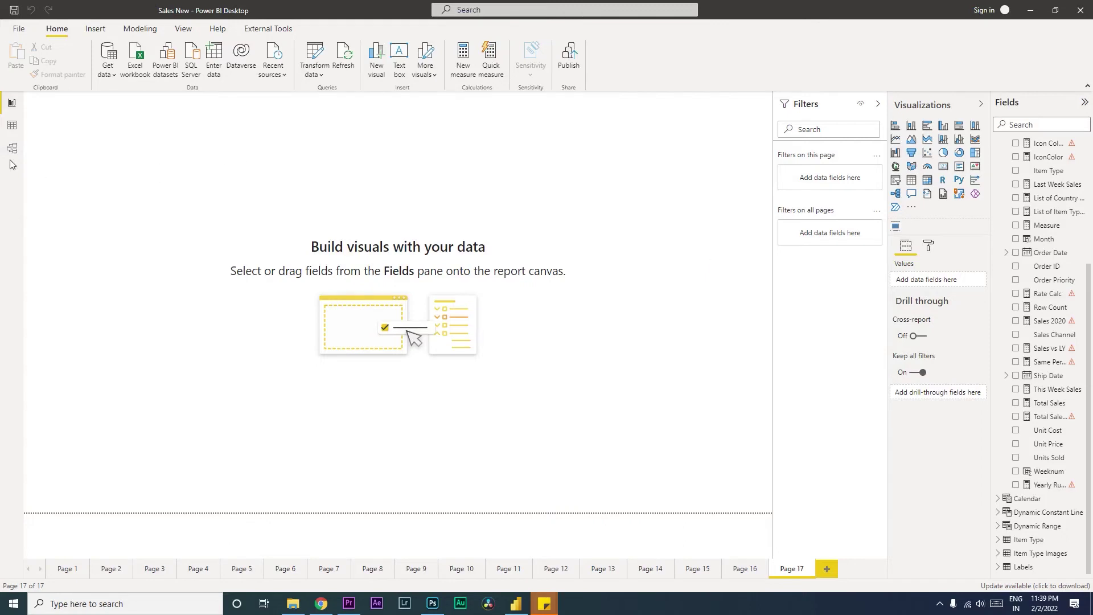
# Inspect the Units Sold, Unit Price and Unit Cost columns of the sales records table
pyautogui.click(11, 125)
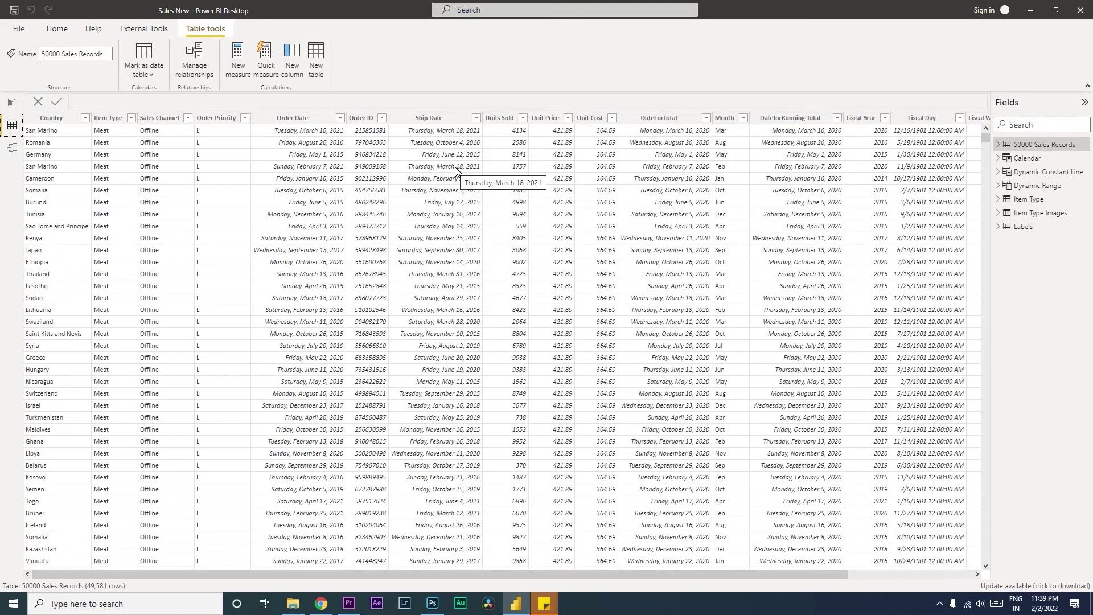
pyautogui.click(508, 122)
pyautogui.click(544, 120)
pyautogui.click(585, 122)
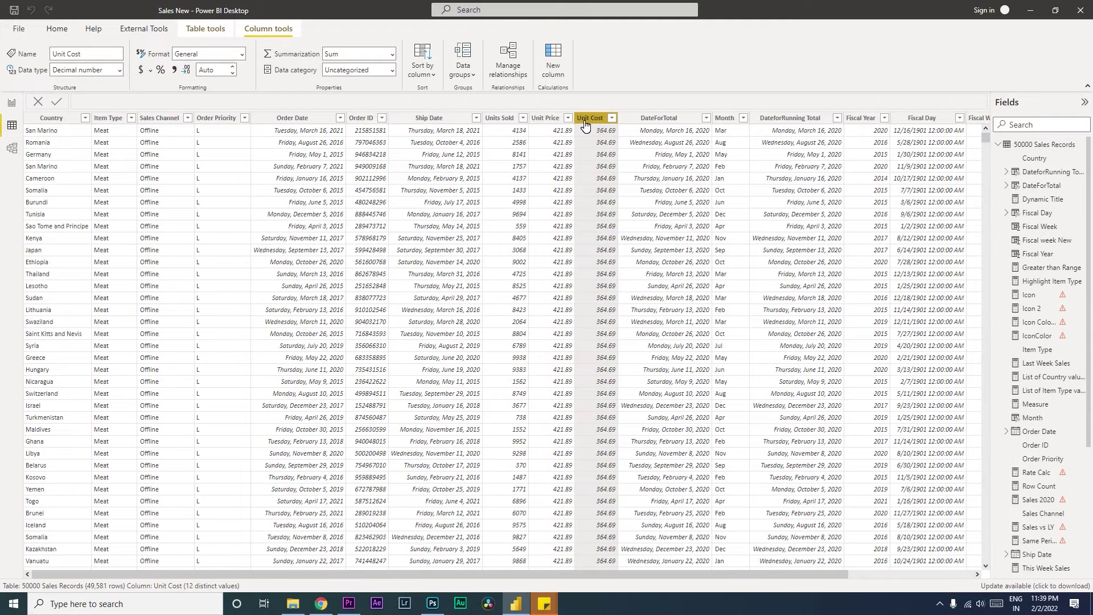
pyautogui.click(11, 104)
pyautogui.scroll(10, 1060, 201)
pyautogui.click(998, 144)
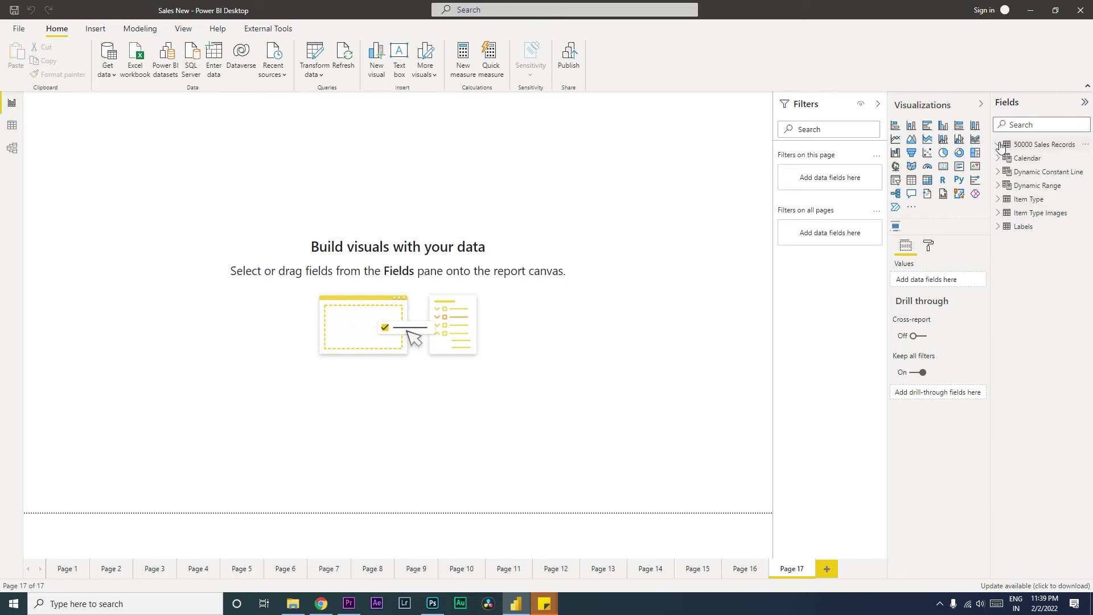
# Enter a new manual table named Key Measures and load it into the model
pyautogui.click(221, 75)
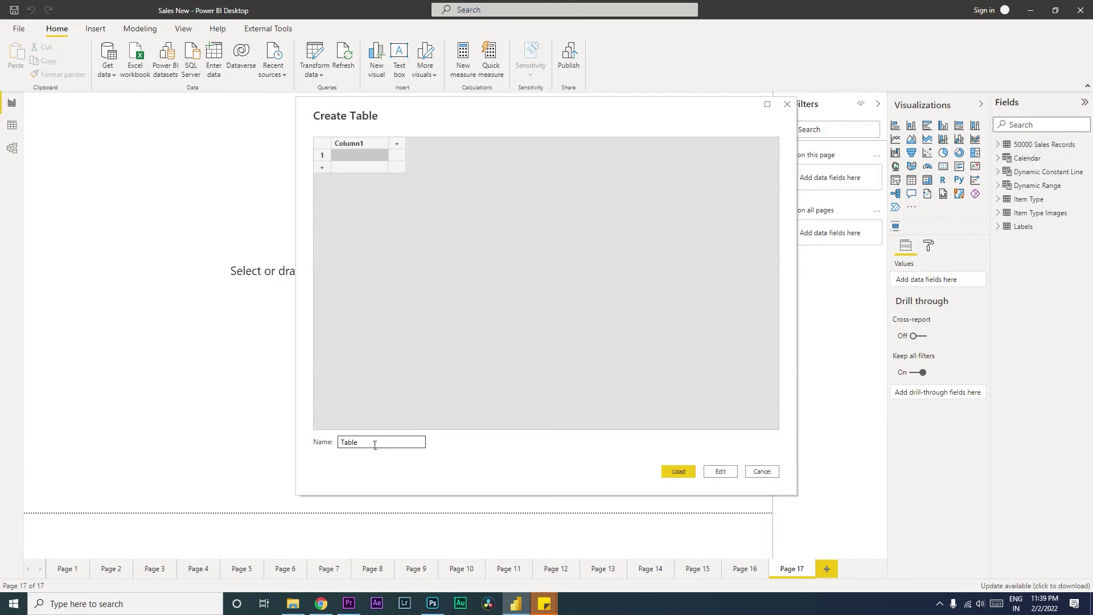
pyautogui.moveTo(373, 442); pyautogui.dragTo(302, 444)
pyautogui.write('Key Measures')
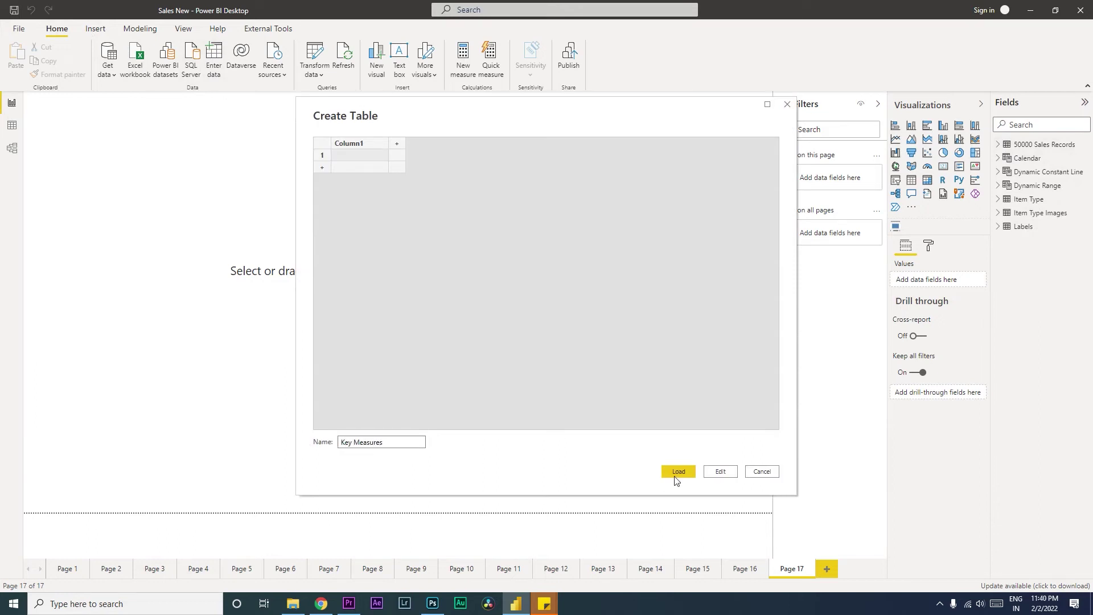
pyautogui.click(676, 476)
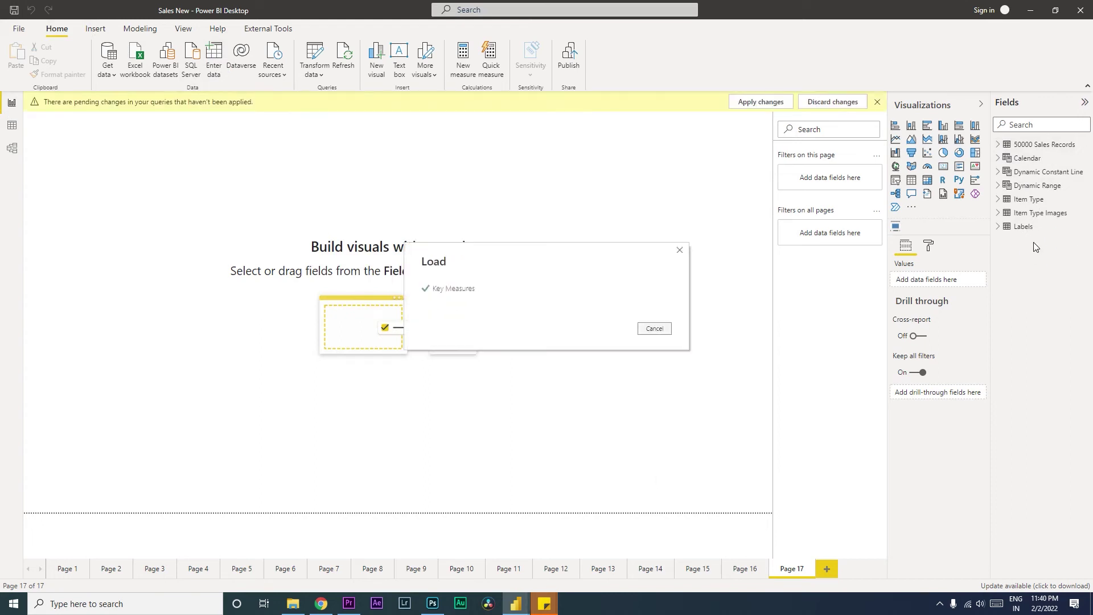
pyautogui.click(1023, 227)
pyautogui.click(1086, 228)
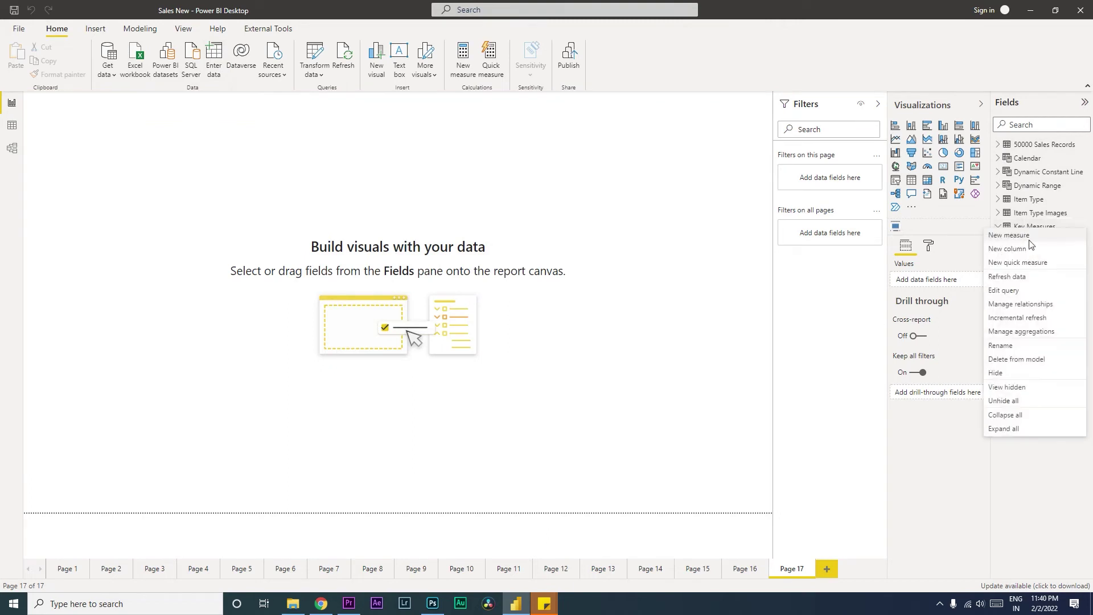
# Create the Key Measures measure Total COGS = SUMX('50000 Sales Records', [Units Sold]*[Unit Cost])
pyautogui.click(1006, 246)
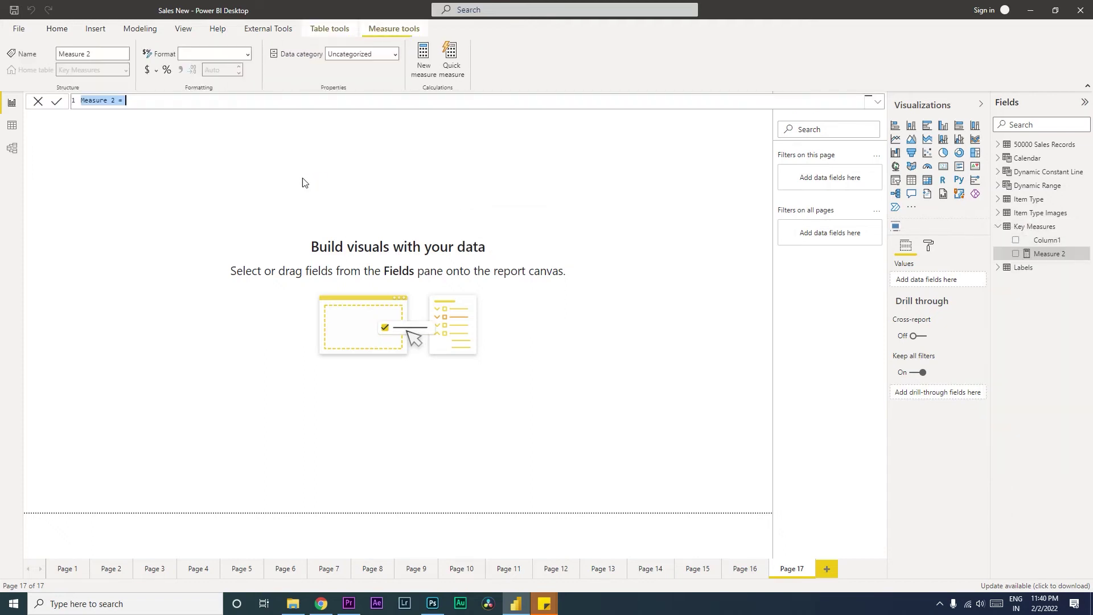
pyautogui.write('T')
pyautogui.write('otal COGS = sumx')
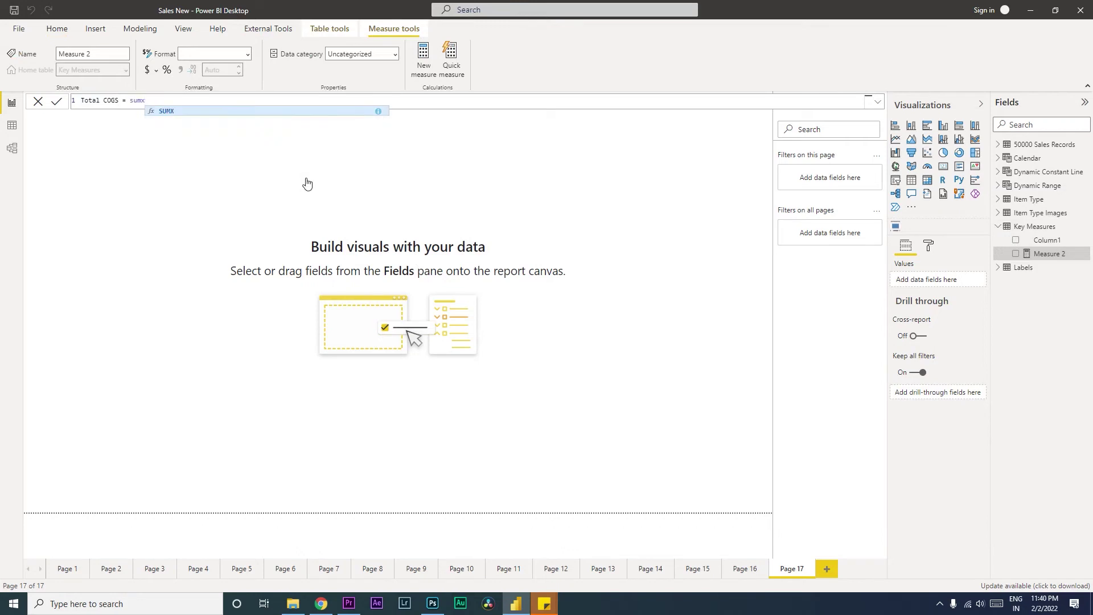
pyautogui.press('Tab')
pyautogui.press('Tab')
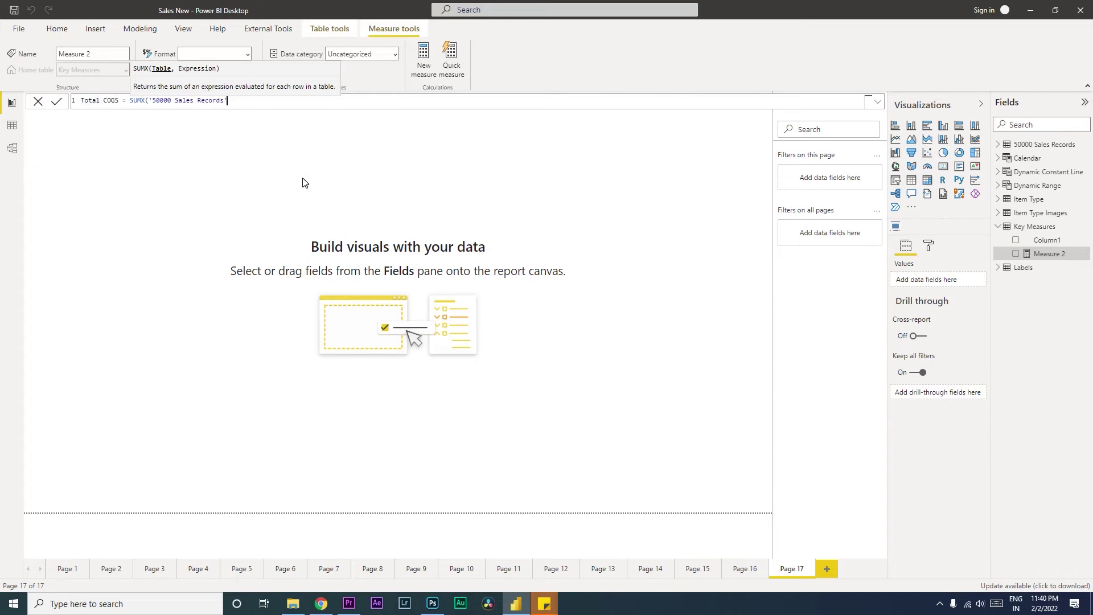
pyautogui.write(',')
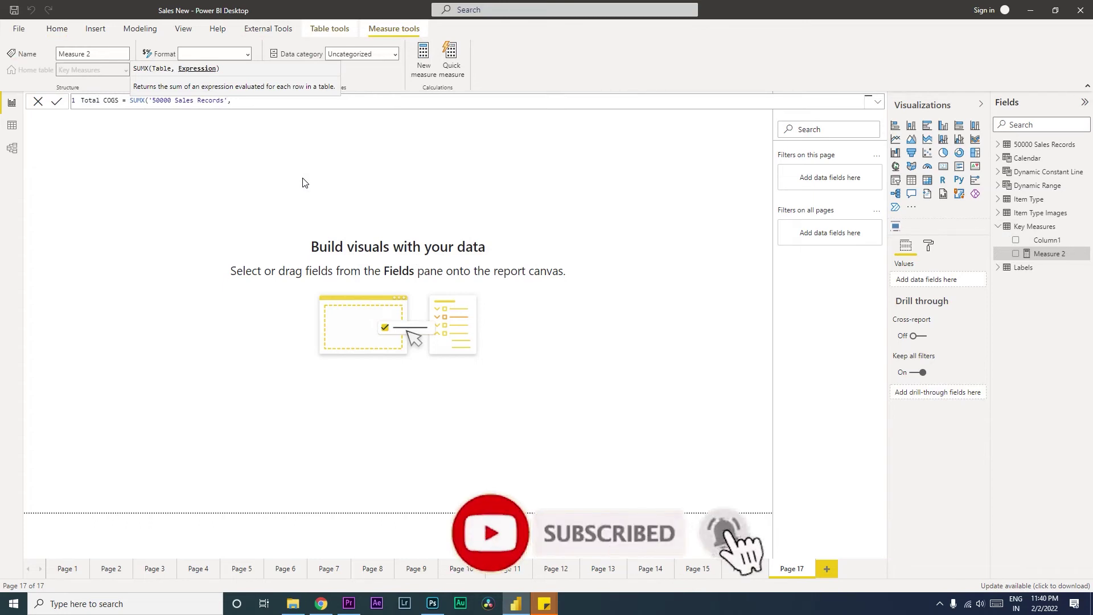
pyautogui.write('unit')
pyautogui.press('Down')
pyautogui.press('Down')
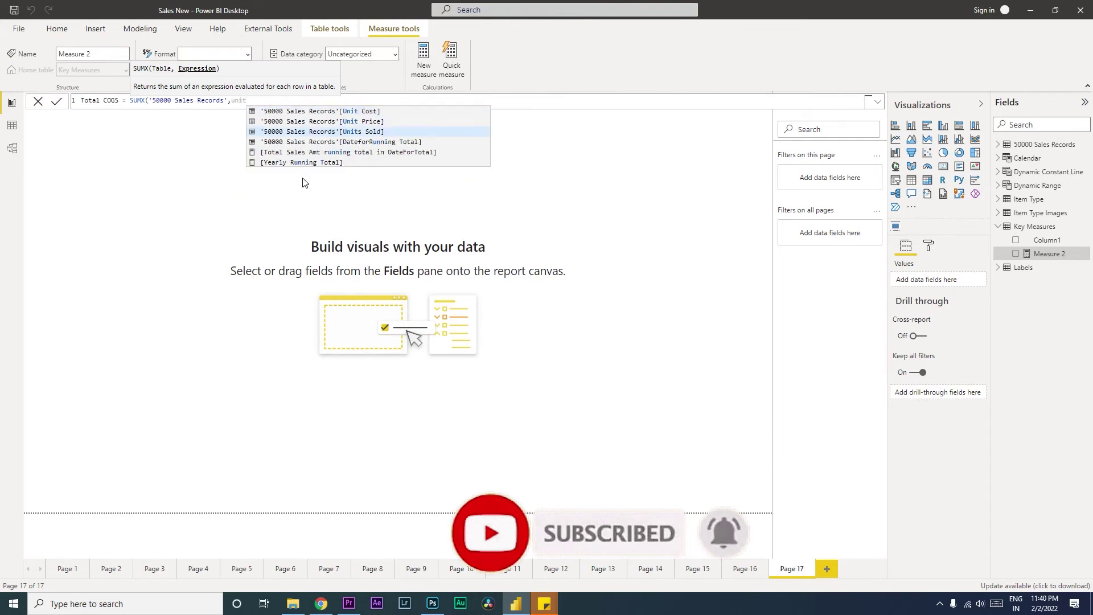
pyautogui.press('Tab')
pyautogui.write('*unit')
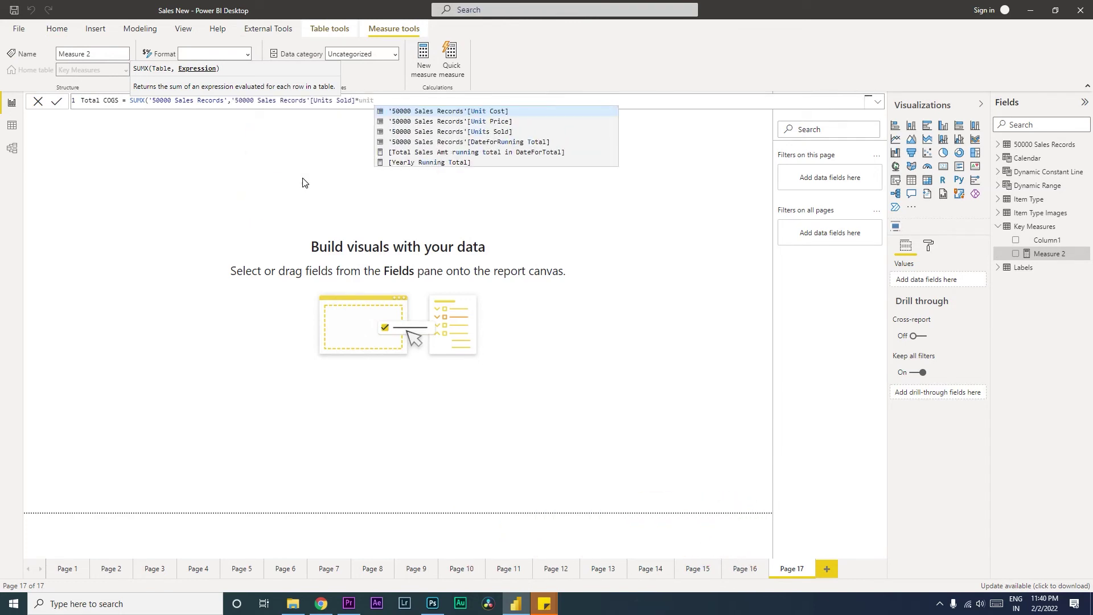
pyautogui.press('Tab')
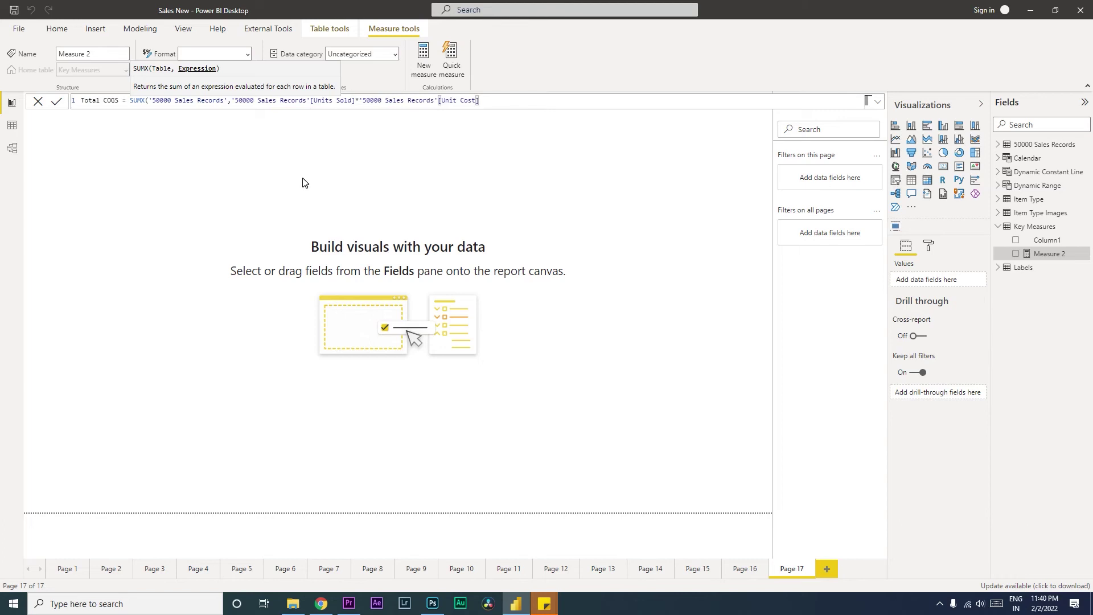
pyautogui.write(')')
pyautogui.press('Return')
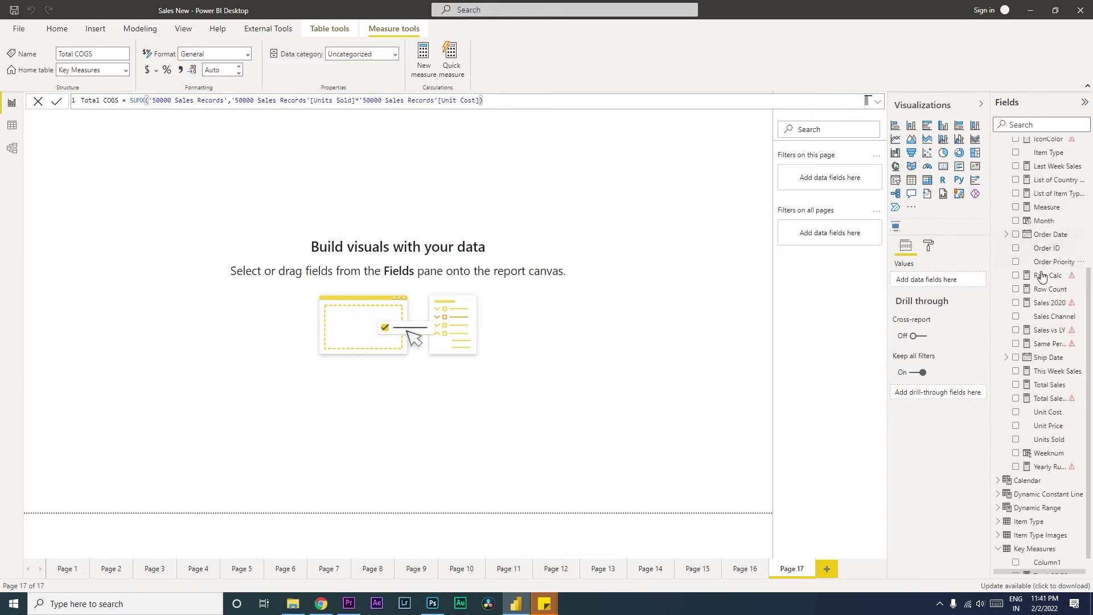
# Build an enlarged table of Item Type and Total COGS, with Fiscal Year as a visual filter
pyautogui.click(1016, 153)
pyautogui.moveTo(165, 203); pyautogui.dragTo(276, 266)
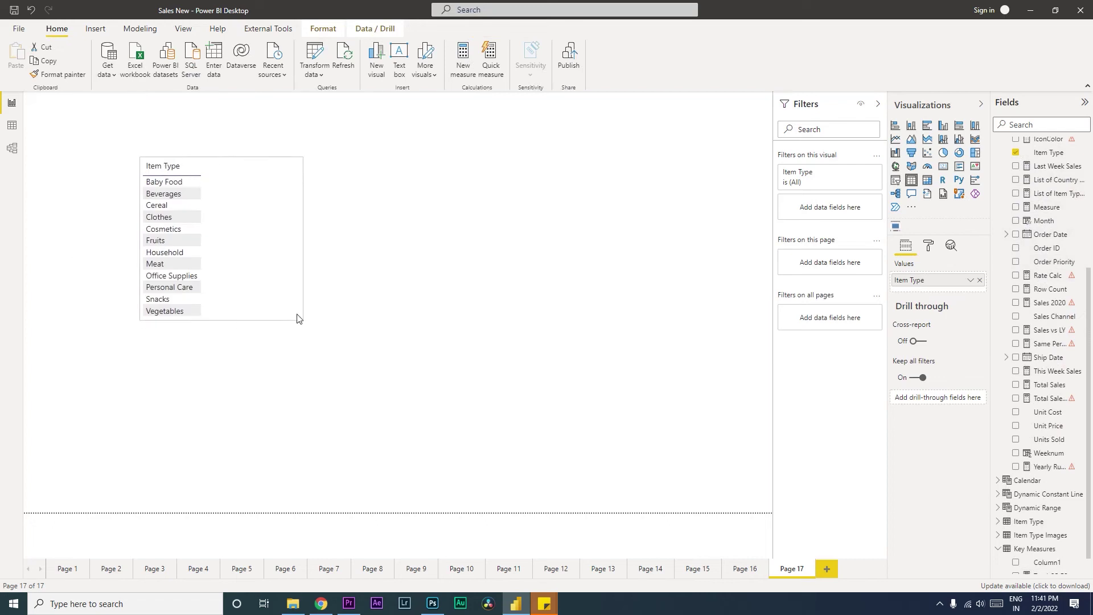
pyautogui.moveTo(303, 319); pyautogui.dragTo(459, 419)
pyautogui.scroll(10, 1019, 217)
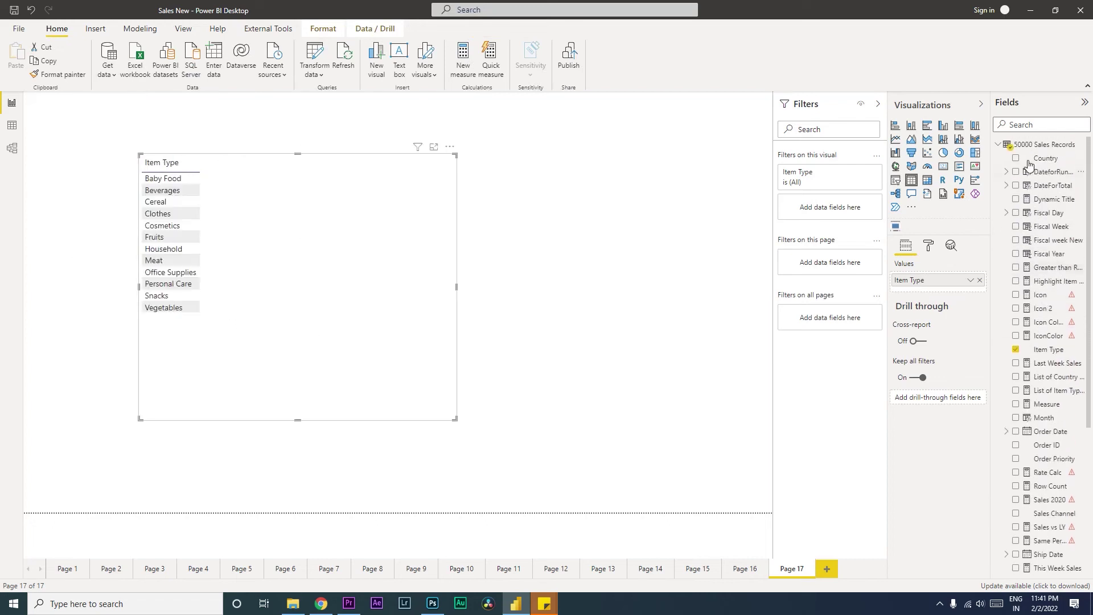
pyautogui.click(1004, 146)
pyautogui.moveTo(1053, 260); pyautogui.dragTo(342, 262)
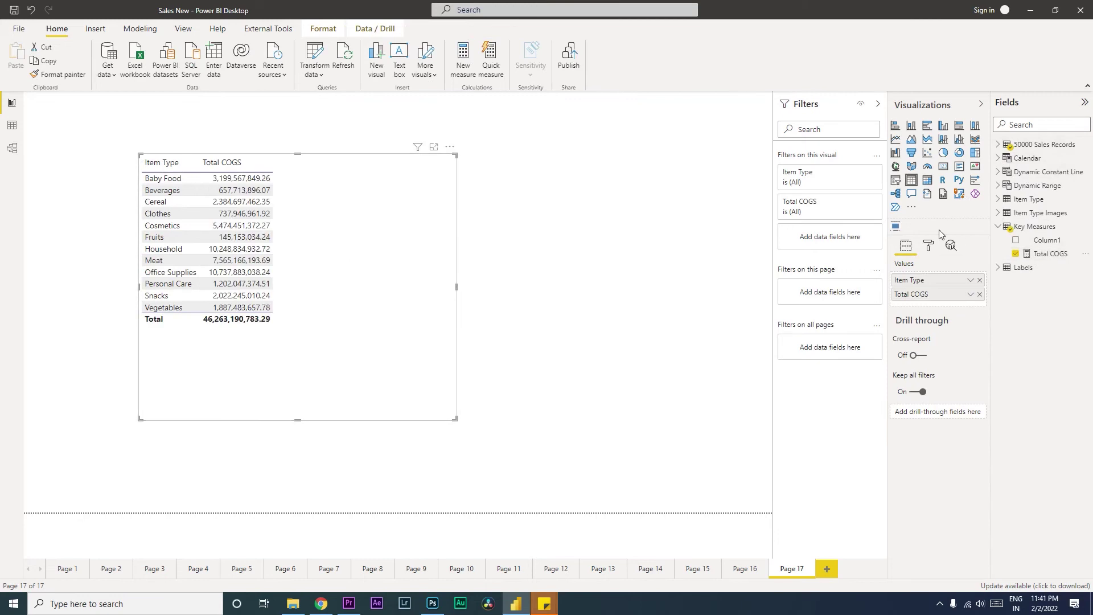
pyautogui.click(1005, 147)
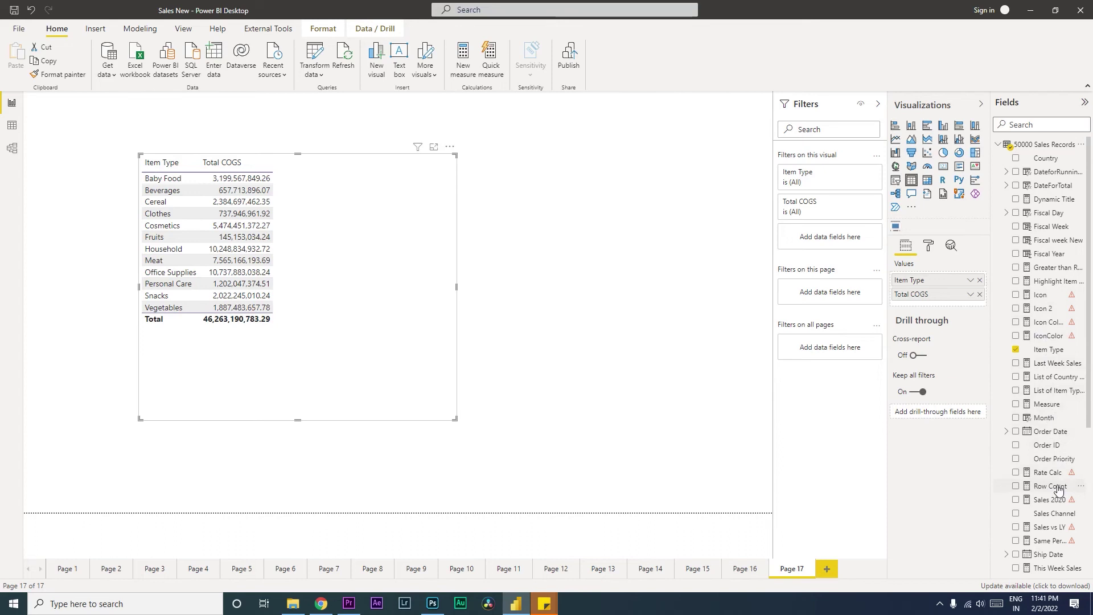
pyautogui.moveTo(1052, 254); pyautogui.dragTo(848, 246)
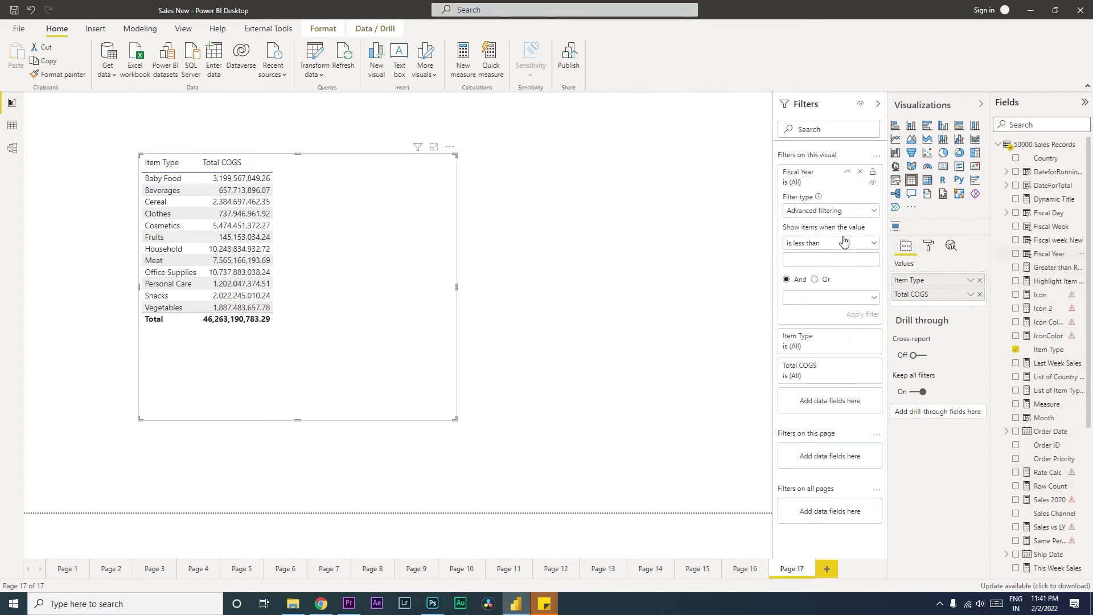
# Set the Fiscal Year visual filter to basic filtering with only 2021 checked
pyautogui.click(825, 211)
pyautogui.click(815, 237)
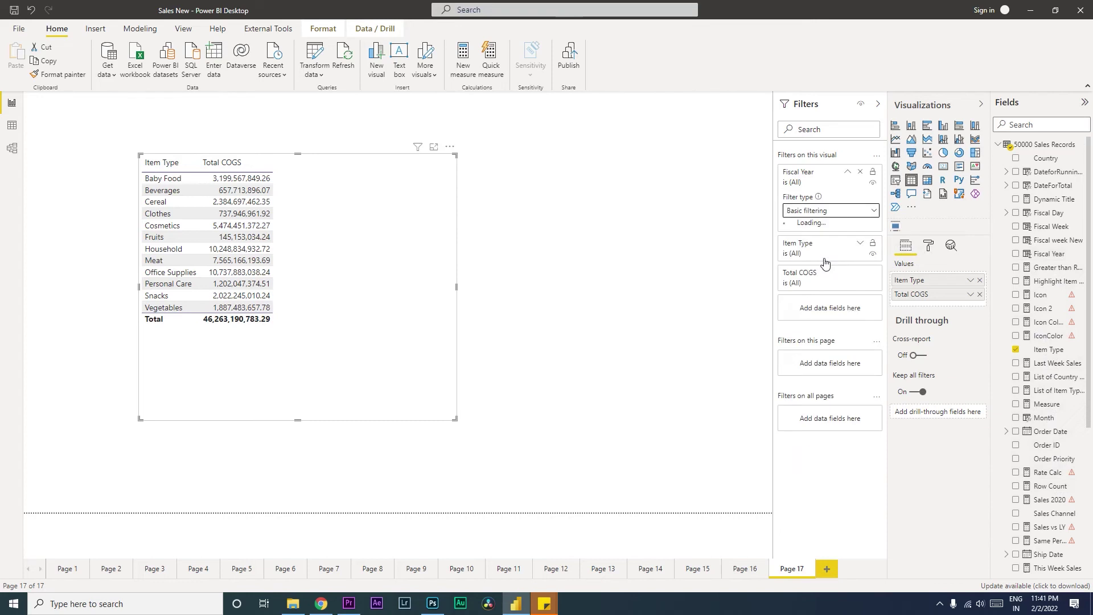
pyautogui.click(793, 315)
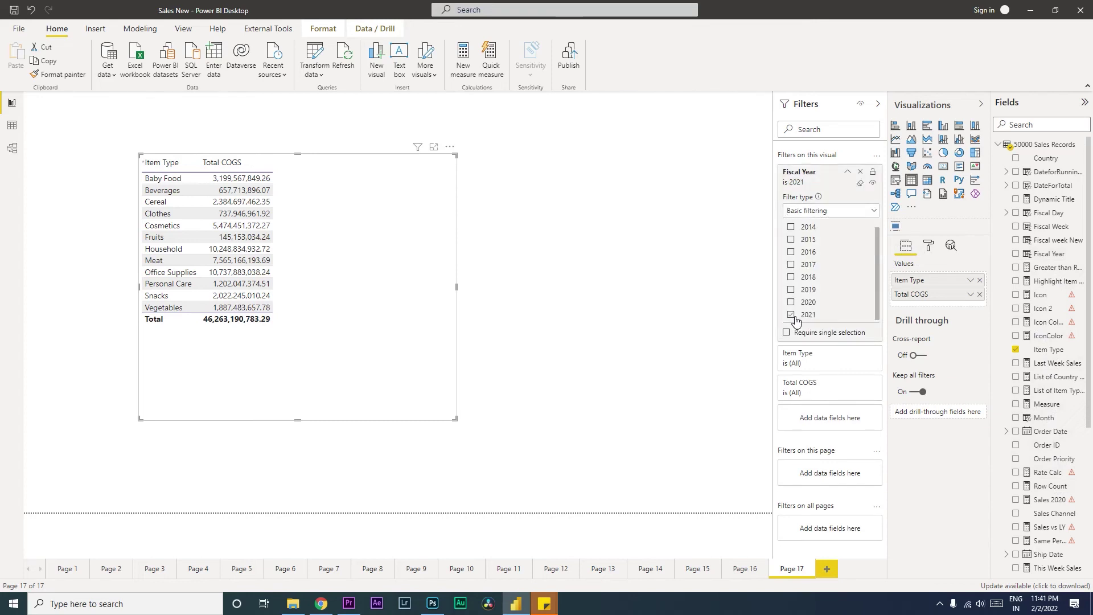
pyautogui.click(999, 145)
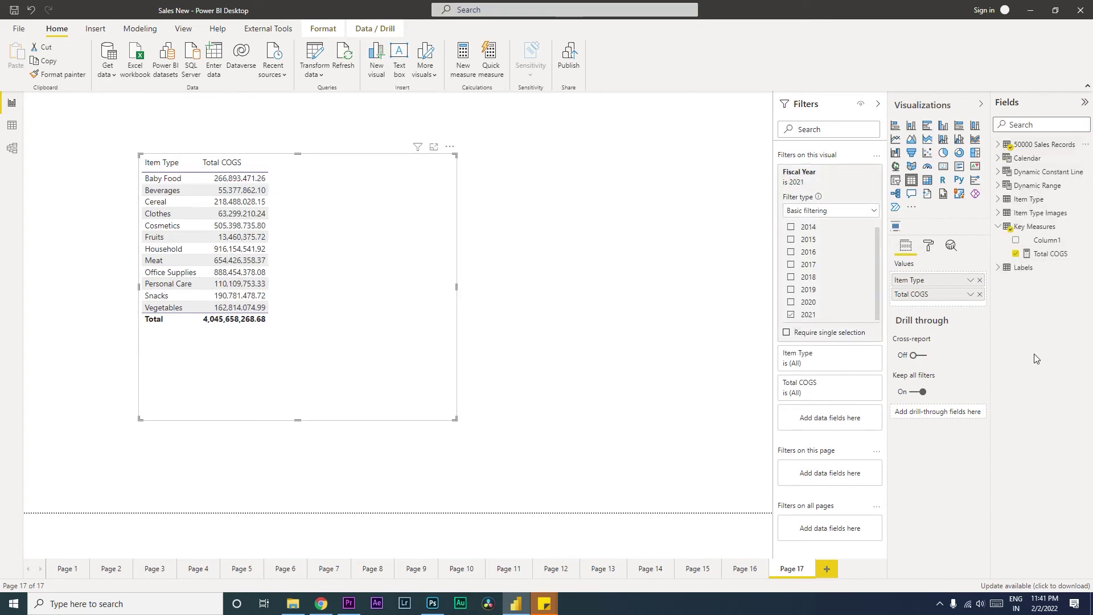
pyautogui.click(1051, 254)
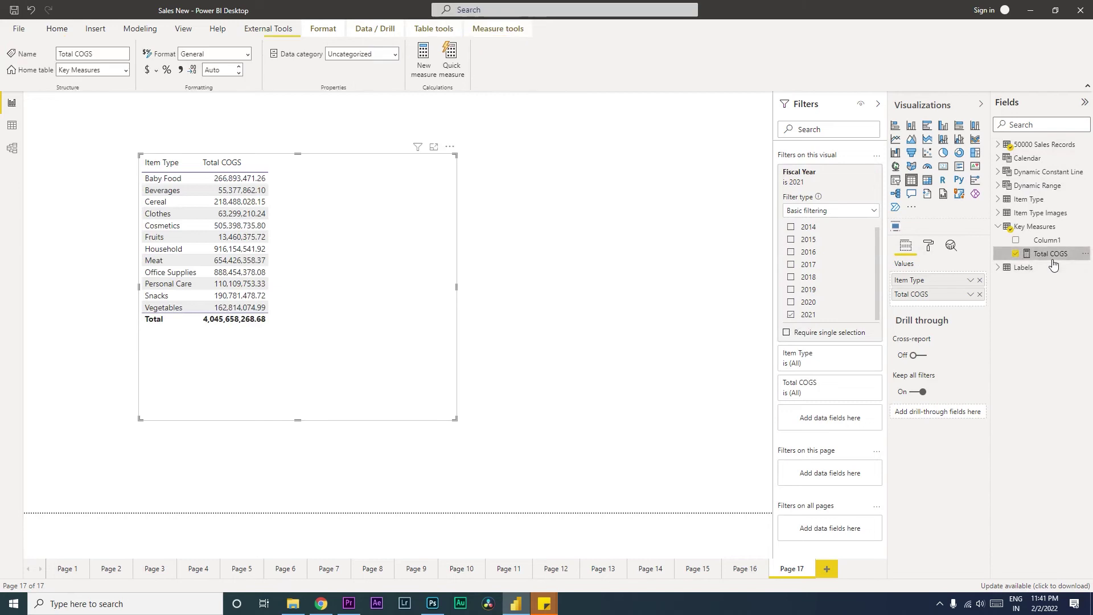
# Format Total COGS as currency with 0 decimal places
pyautogui.click(150, 76)
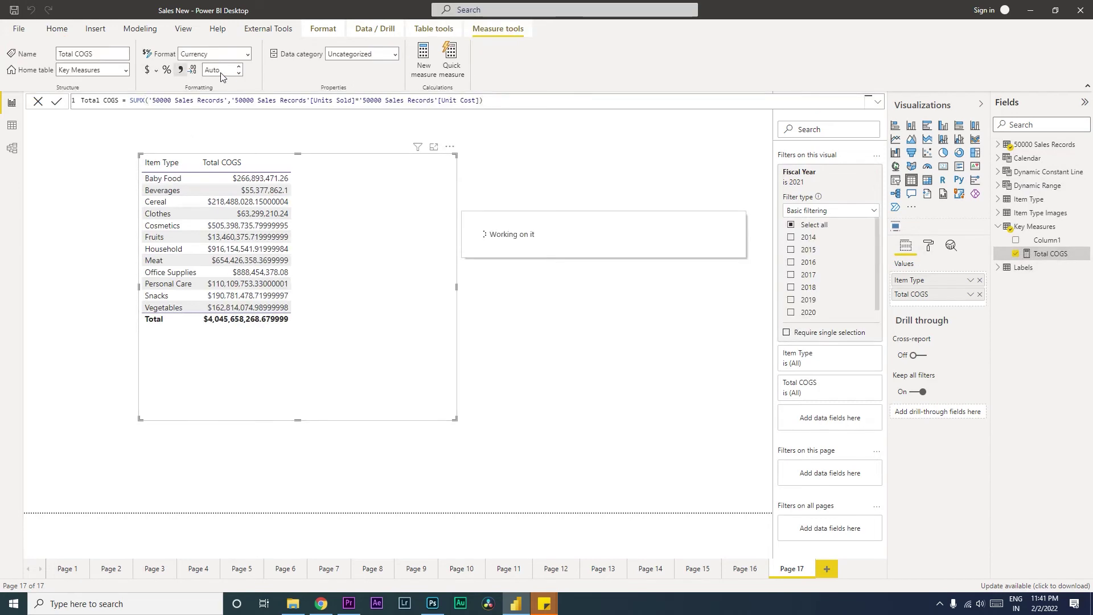
pyautogui.click(226, 75)
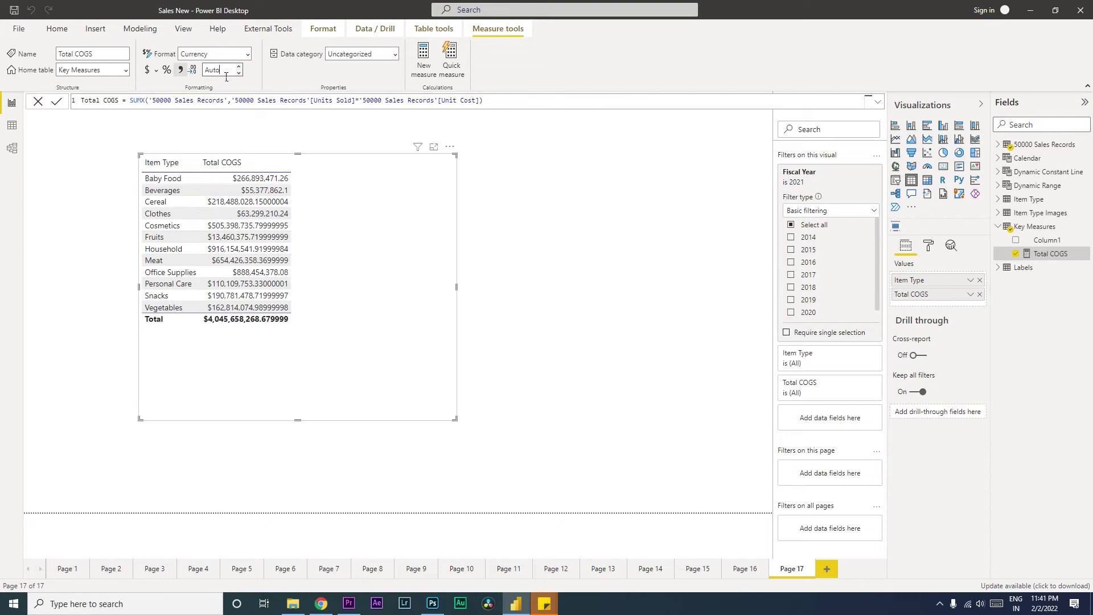
pyautogui.write('0')
pyautogui.press('Return')
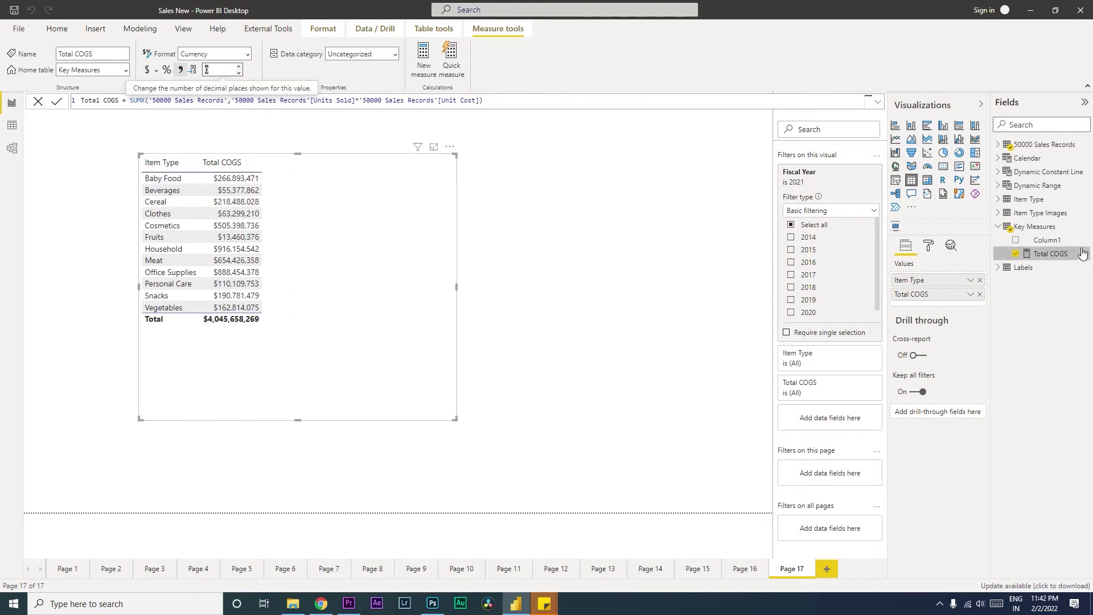
pyautogui.rightClick(1088, 230)
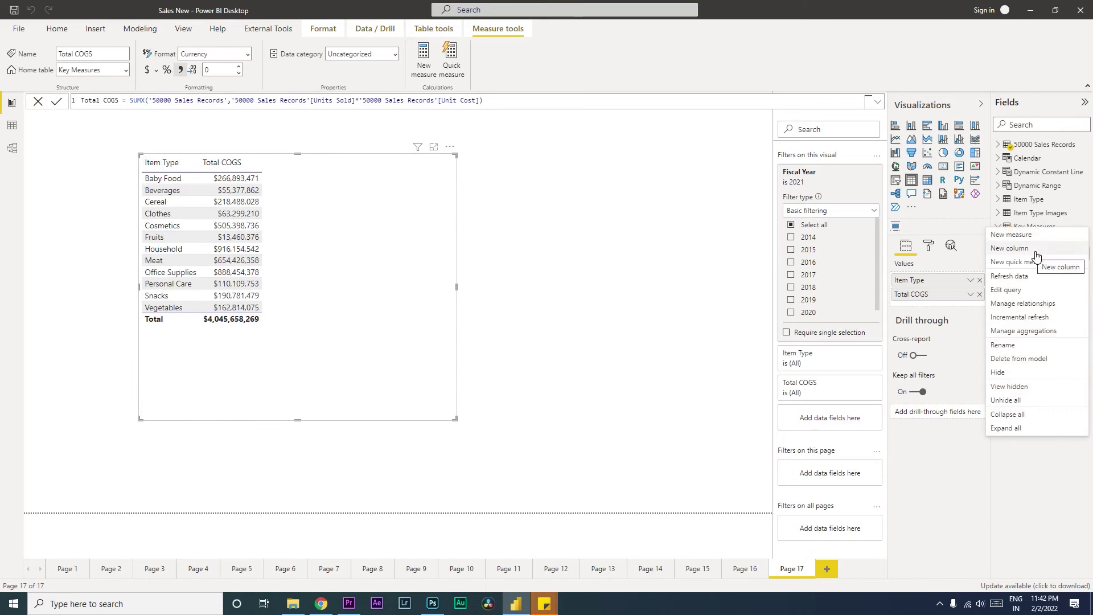
# Create the measure Total Sales new = SUMX('50000 Sales Records', [Units Sold]*[Unit Price])
pyautogui.click(559, 215)
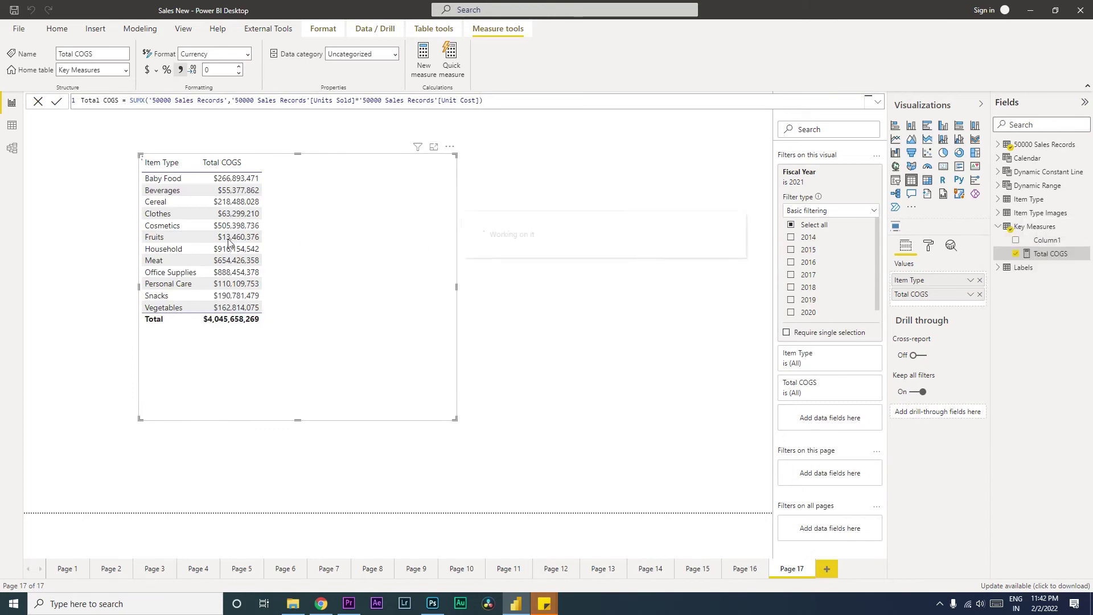
pyautogui.write('Total Sales new =')
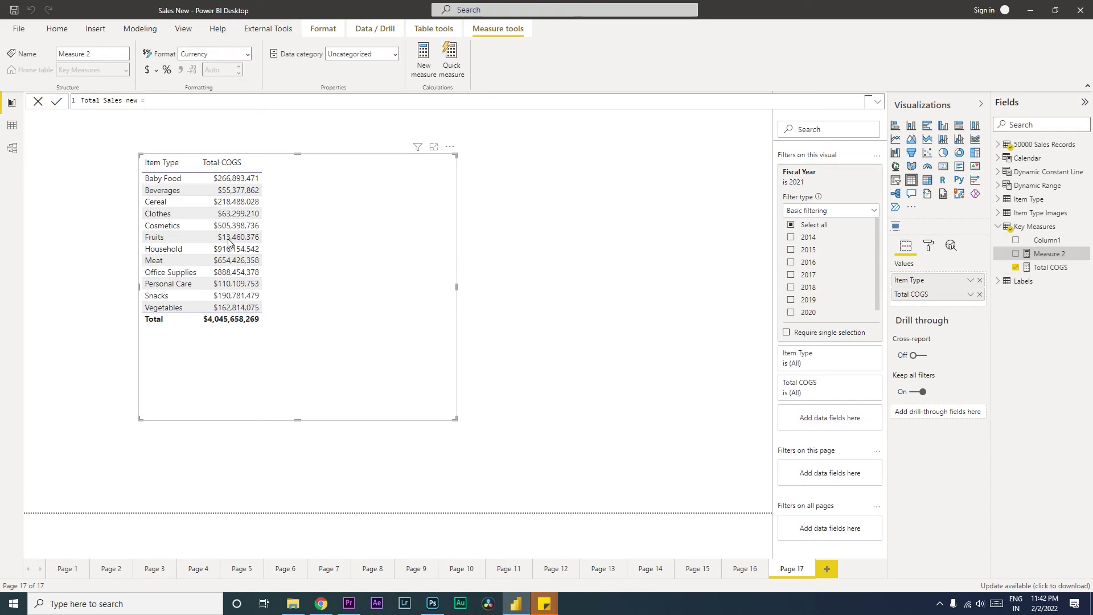
pyautogui.write('sum')
pyautogui.press('Down')
pyautogui.press('Down')
pyautogui.press('Down')
pyautogui.press('Tab')
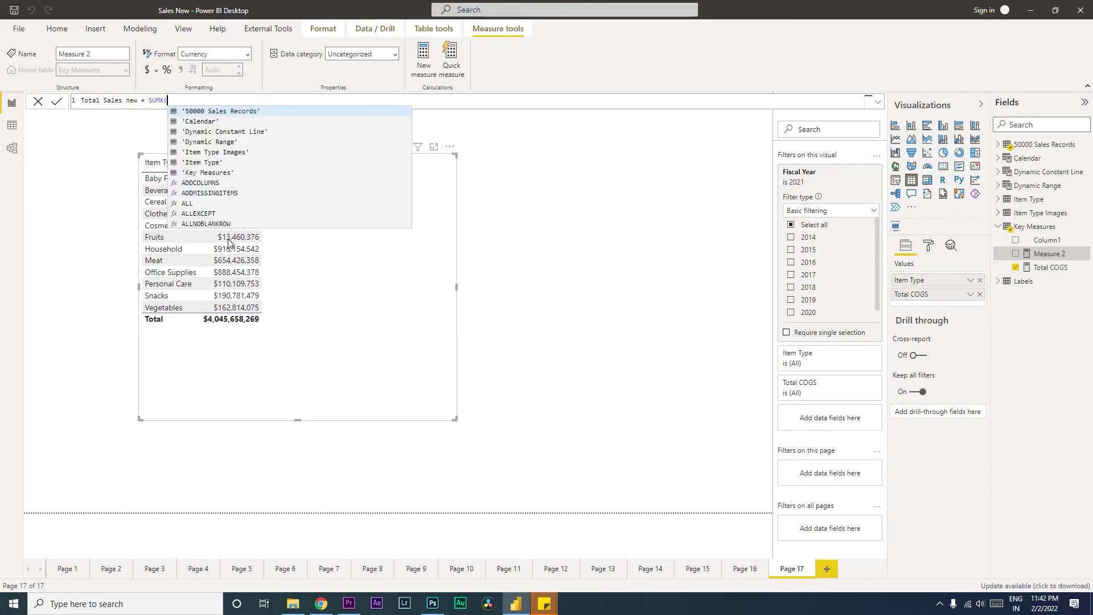
pyautogui.press('Tab')
pyautogui.write(',')
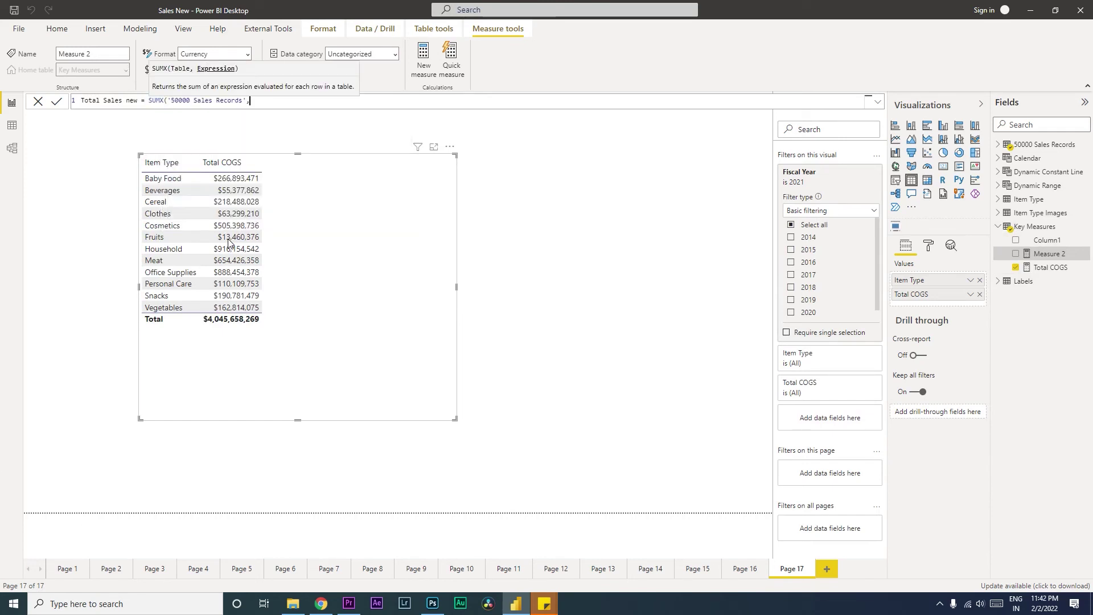
pyautogui.write('unit')
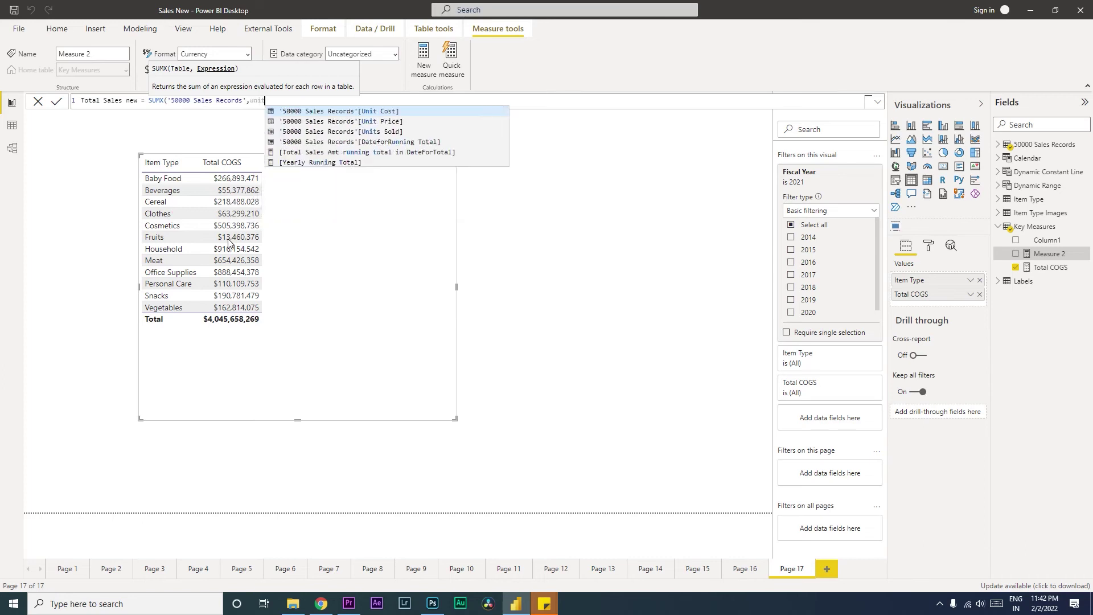
pyautogui.press('Down')
pyautogui.press('Down')
pyautogui.press('Tab')
pyautogui.write('*un')
pyautogui.press('Down')
pyautogui.press('Tab')
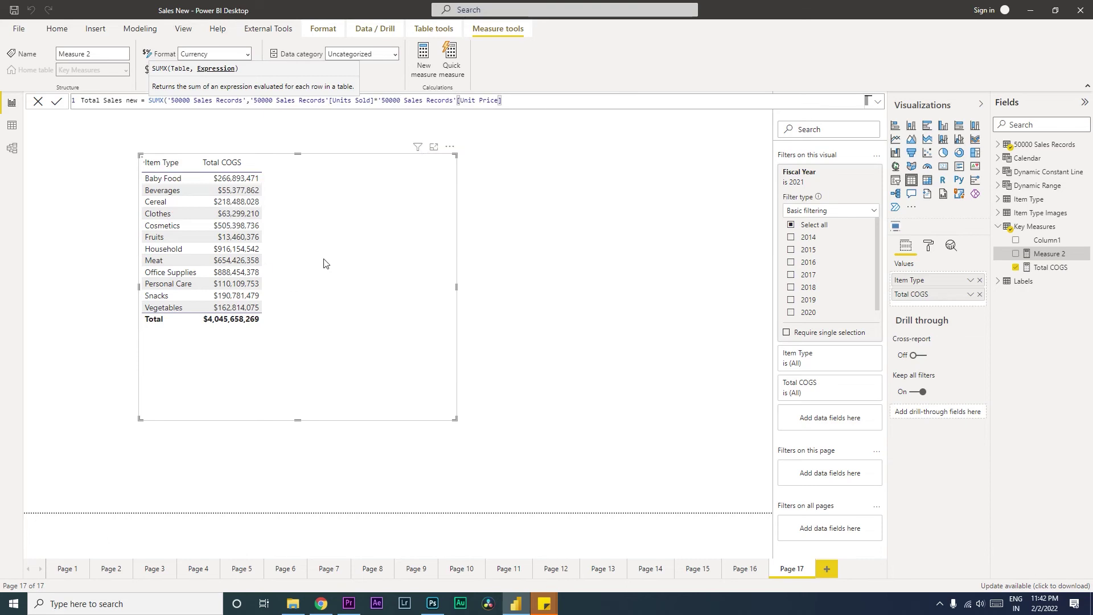
pyautogui.write(')')
pyautogui.press('Return')
# Add Total Sales new to the table as currency with 0 decimal places
pyautogui.moveTo(1050, 271); pyautogui.dragTo(317, 264)
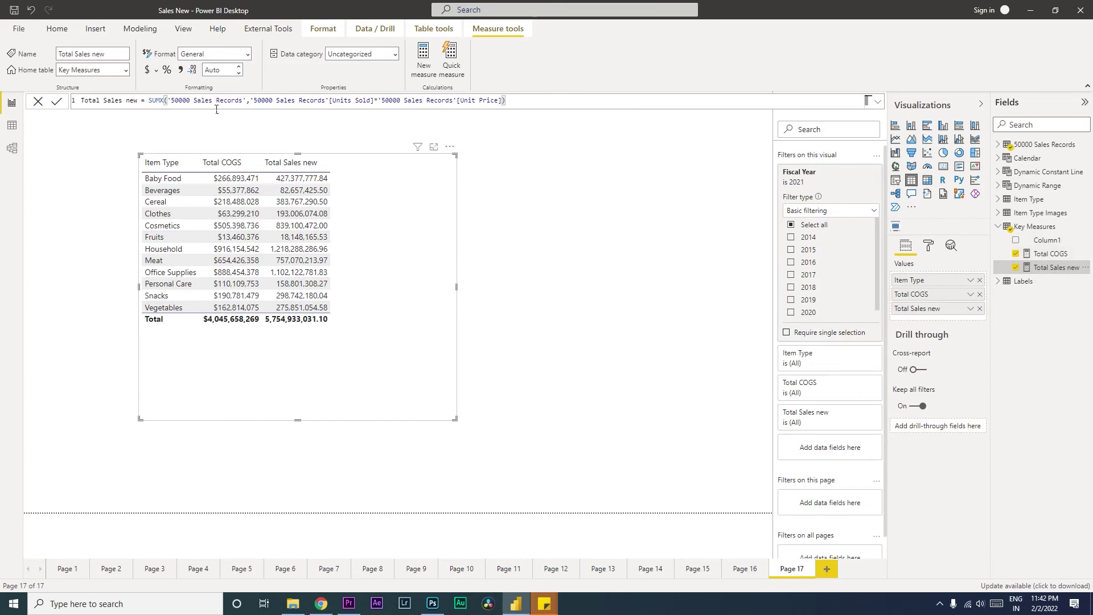
pyautogui.click(225, 72)
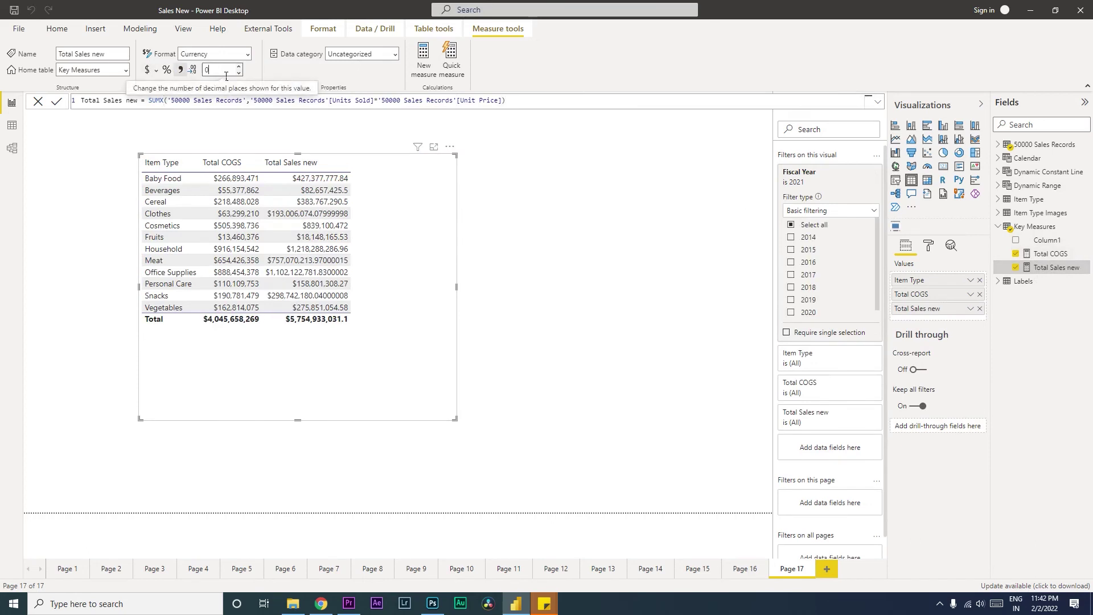
pyautogui.write('0')
pyautogui.press('Return')
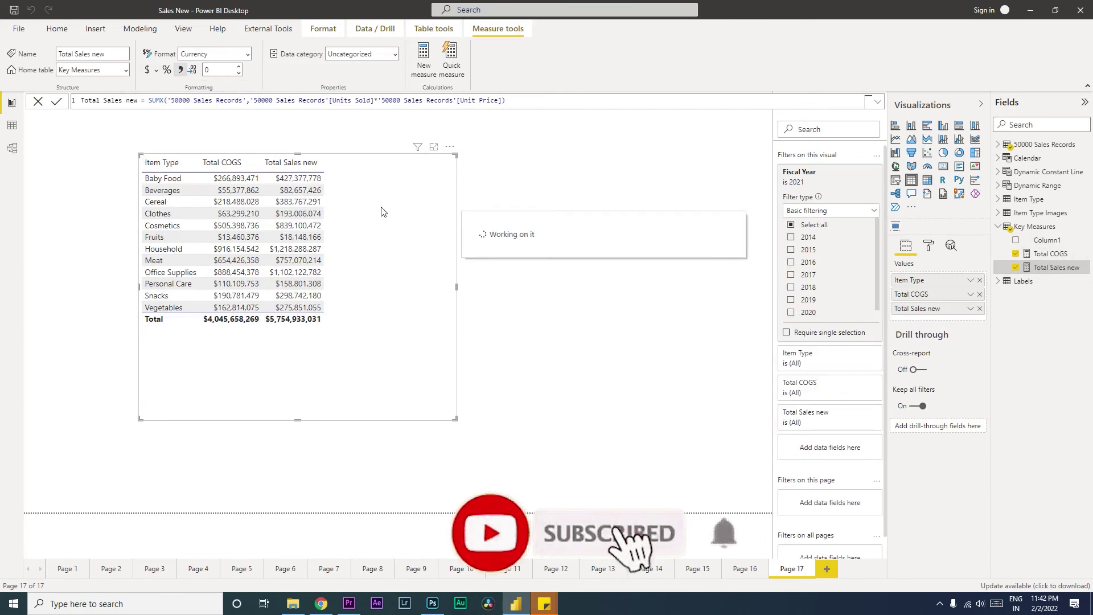
pyautogui.rightClick(1087, 227)
# Create the measure Total revenue = [Total Sales new]-[Total COGS] in Key Measures
pyautogui.click(984, 246)
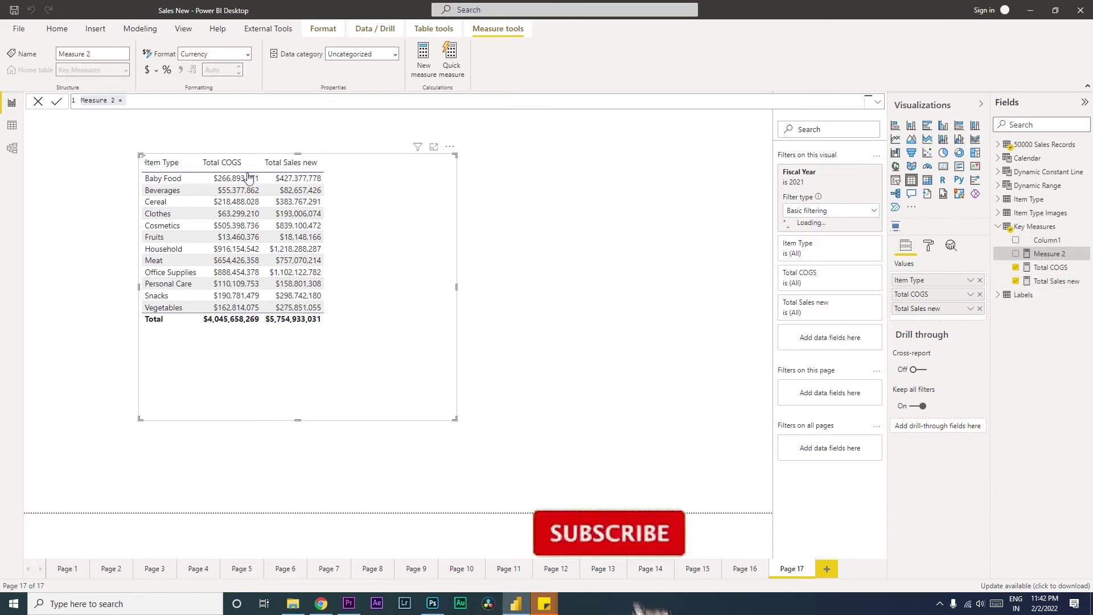
pyautogui.write('T')
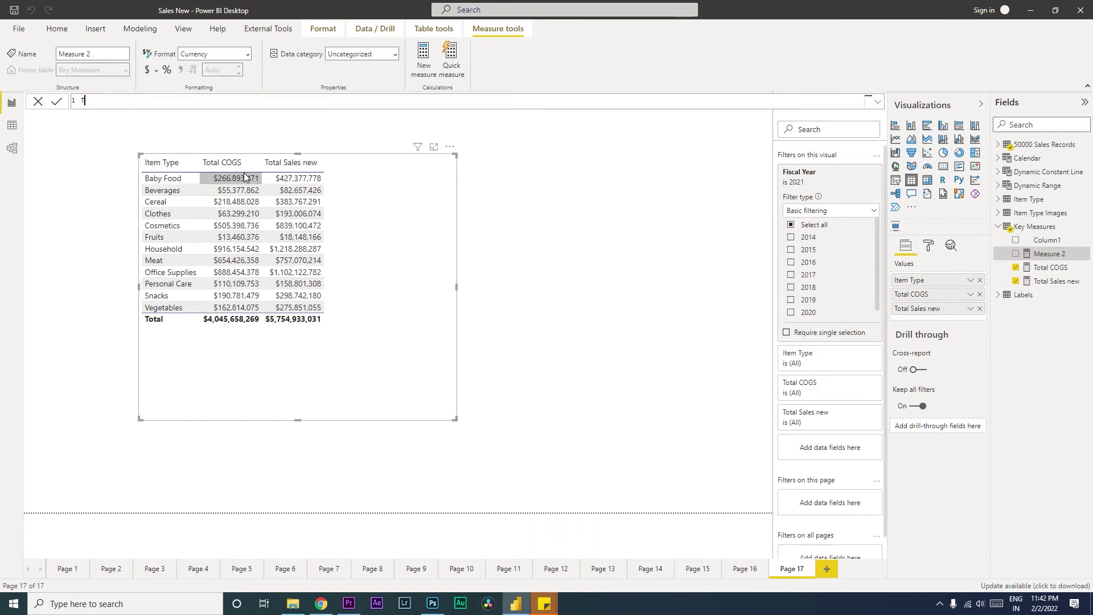
pyautogui.write('otal Pro')
pyautogui.write('e = ')
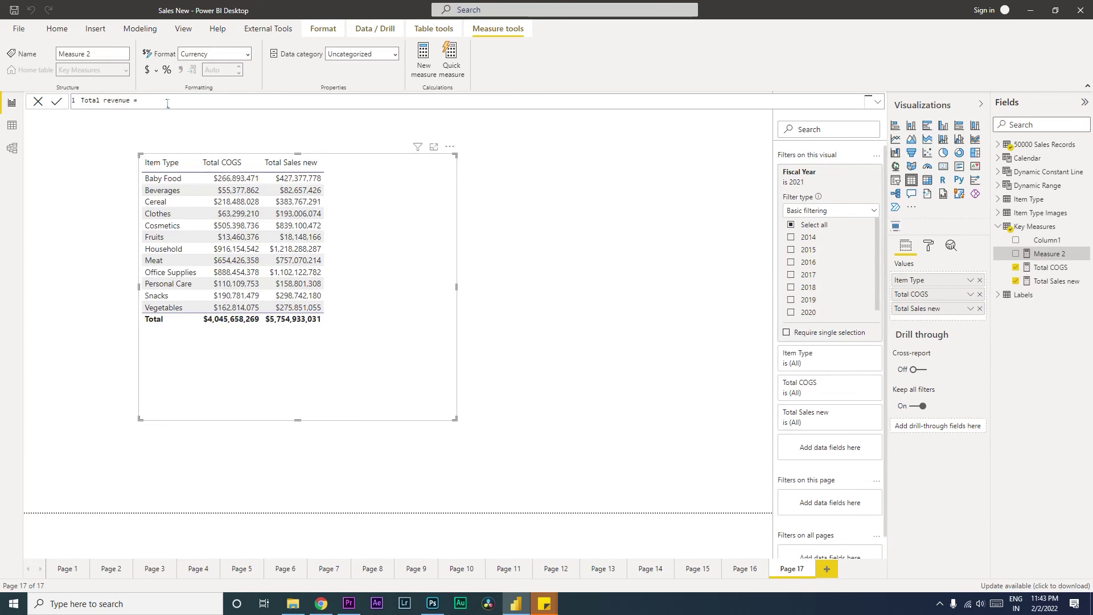
pyautogui.write('toa')
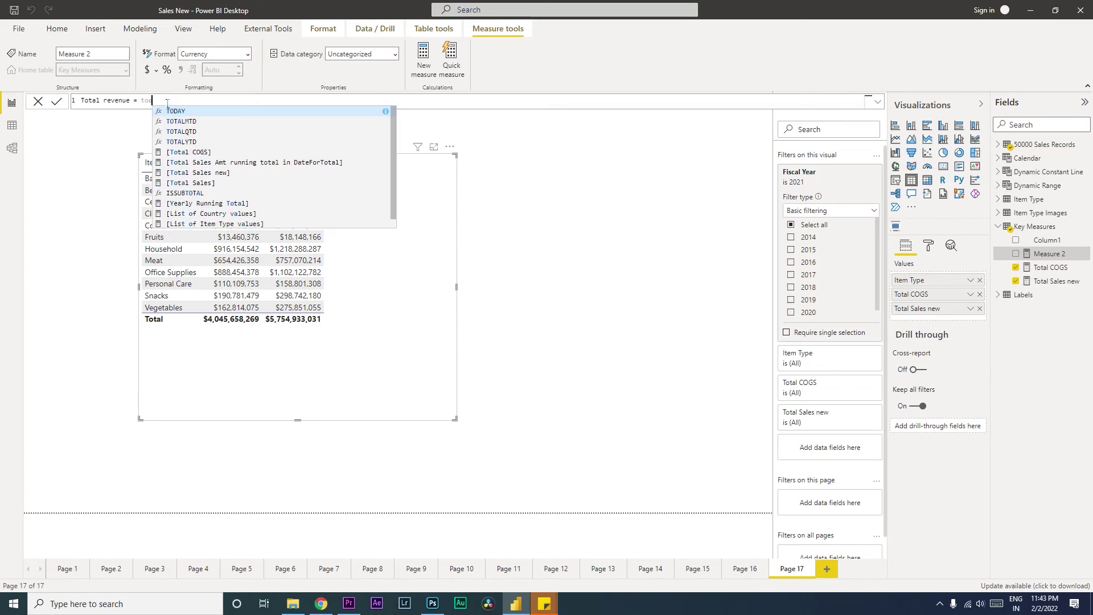
pyautogui.press('BackSpace')
pyautogui.write('tal')
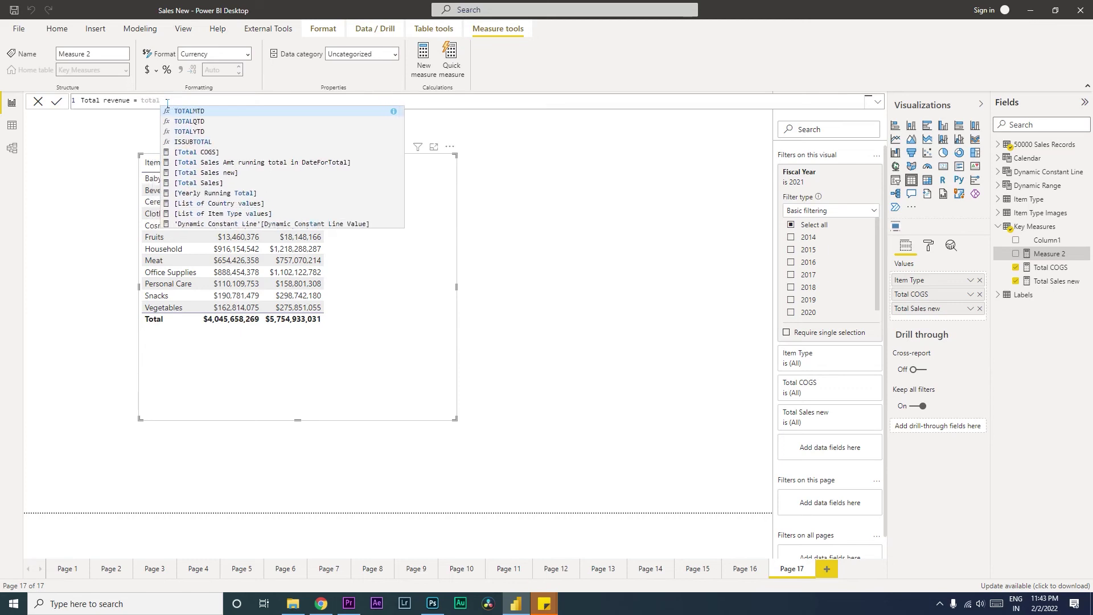
pyautogui.write(' sa')
pyautogui.press('Down')
pyautogui.press('Tab')
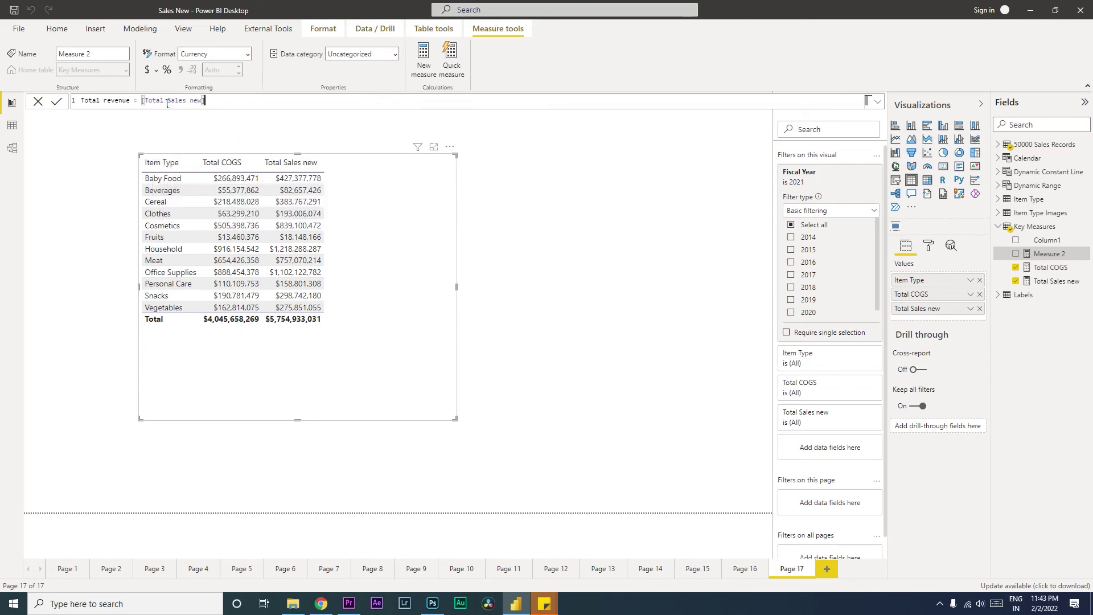
pyautogui.write('-total co')
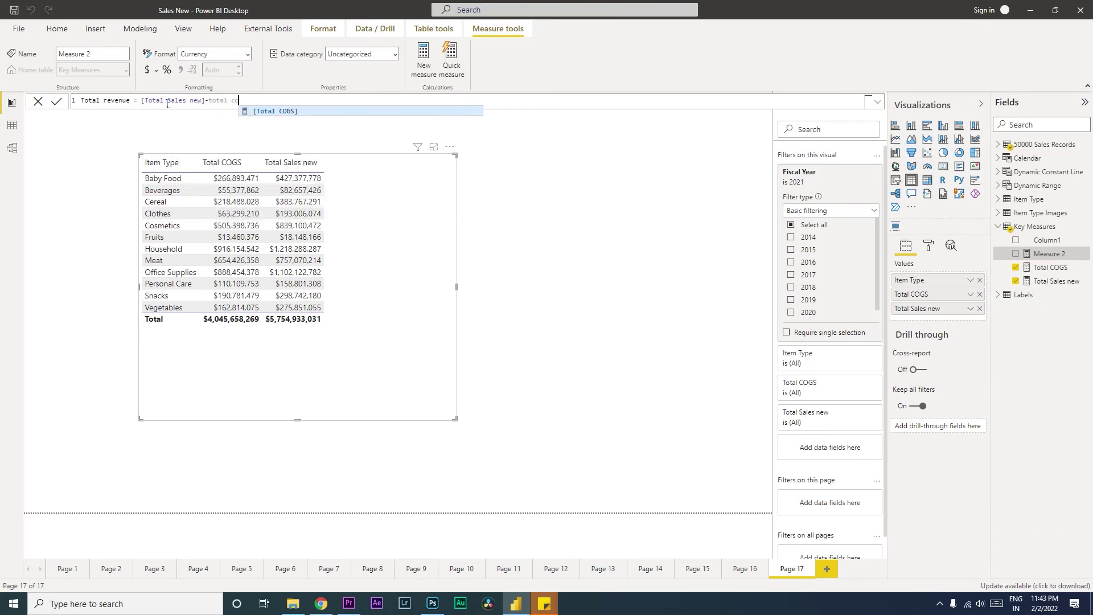
pyautogui.press('Tab')
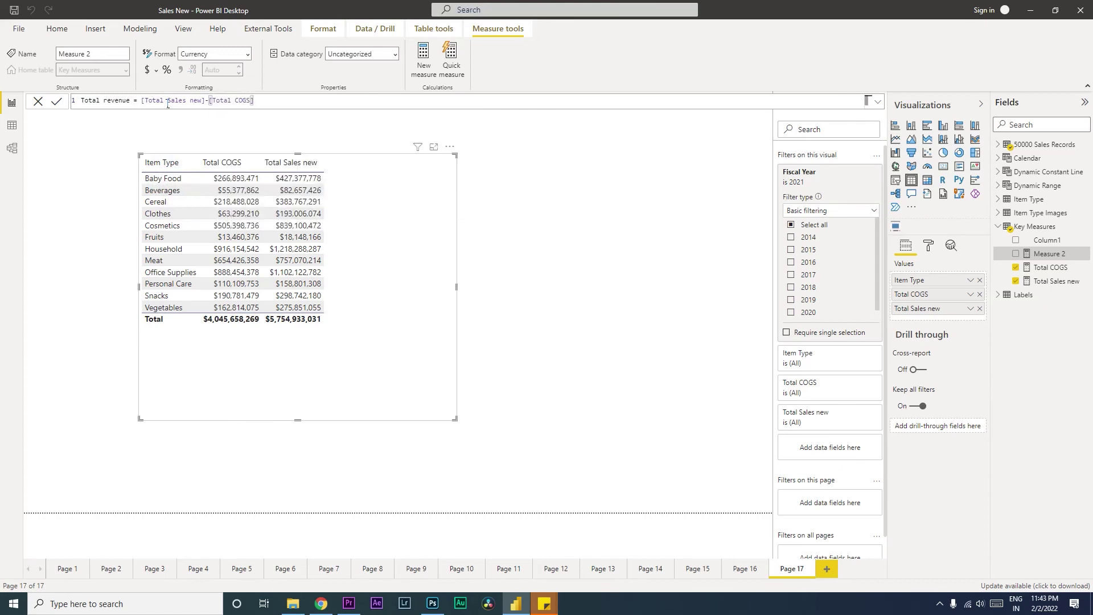
pyautogui.click(370, 243)
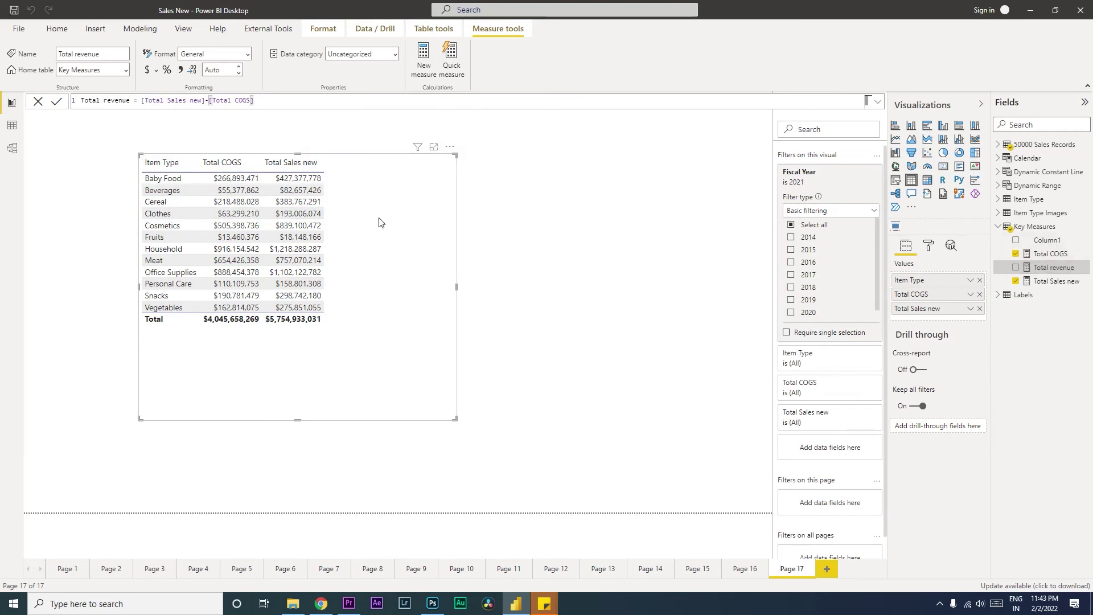
# Add Total revenue to the table as currency with 0 decimal places
pyautogui.moveTo(1054, 267); pyautogui.dragTo(399, 219)
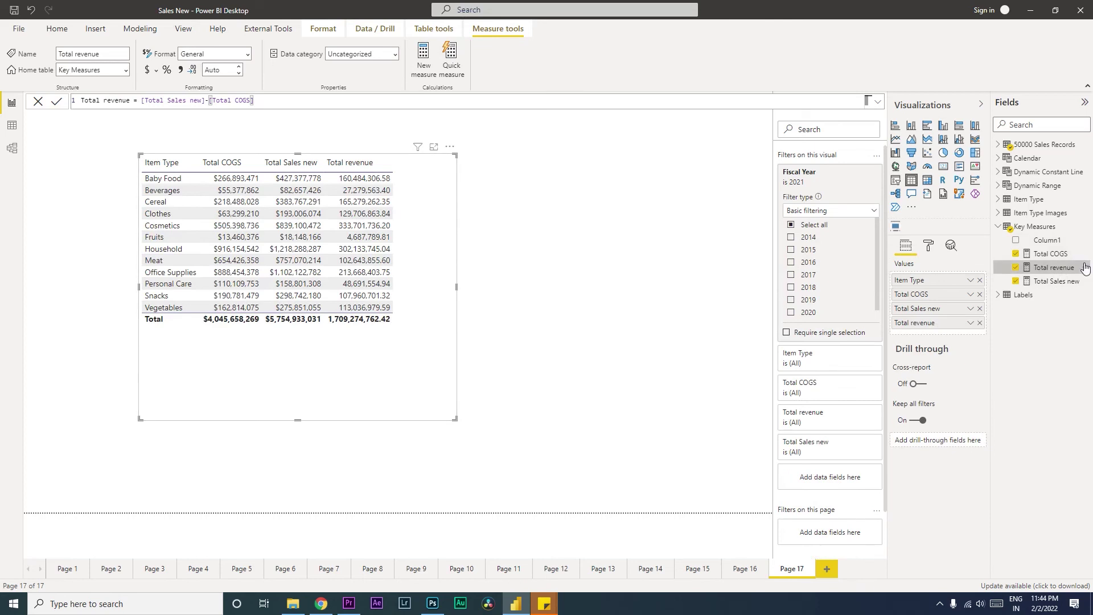
pyautogui.doubleClick(224, 76)
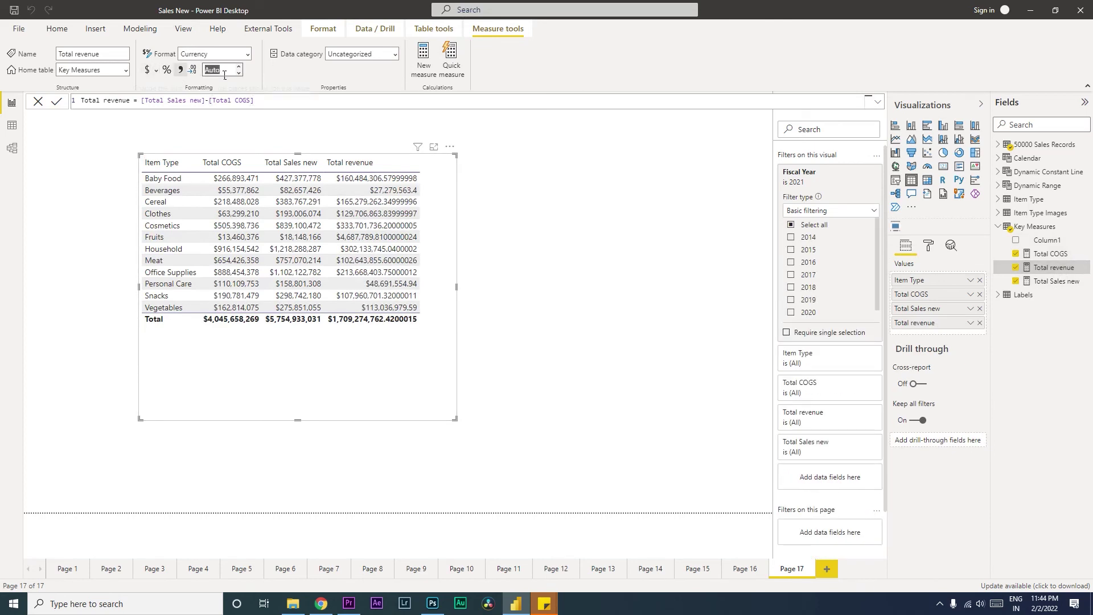
pyautogui.write('0')
pyautogui.press('Return')
pyautogui.rightClick(1035, 227)
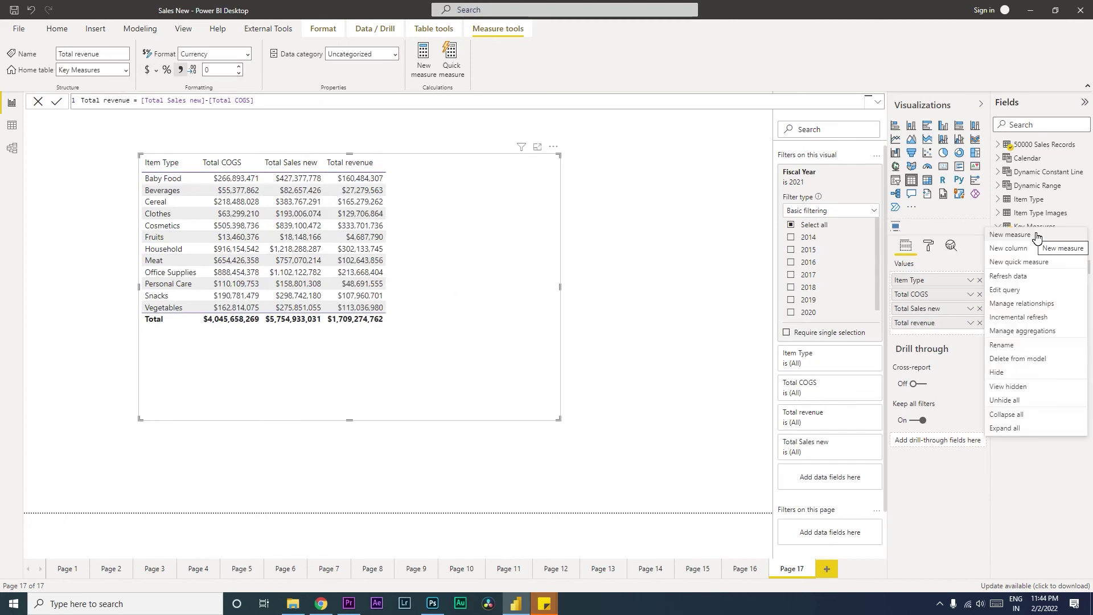
# Create Margin % = [Total revenue]/[Total Sales new] and add it to the table
pyautogui.click(1034, 237)
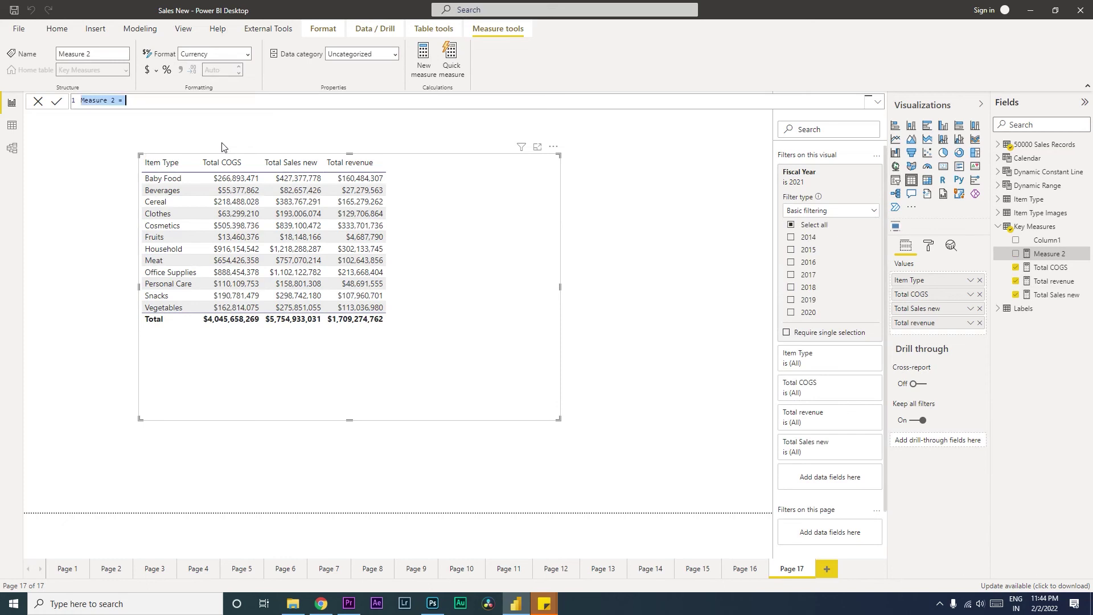
pyautogui.write('Mar')
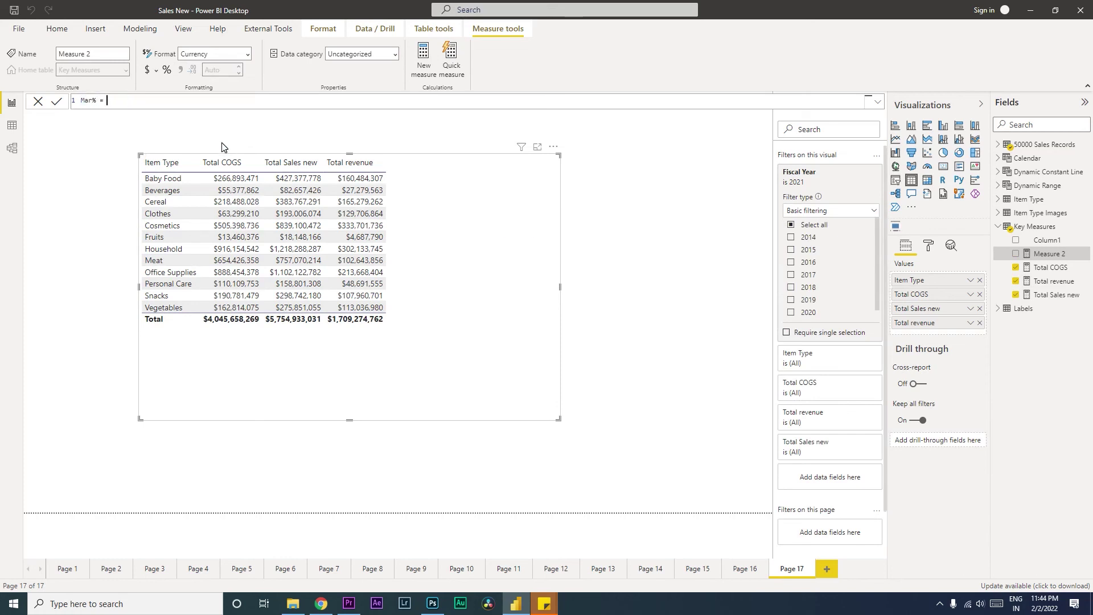
pyautogui.write('% = tota')
pyautogui.press('Down')
pyautogui.press('Down')
pyautogui.press('Down')
pyautogui.press('Down')
pyautogui.press('Down')
pyautogui.press('Down')
pyautogui.press('Down')
pyautogui.press('Down')
pyautogui.press('Tab')
pyautogui.write('/')
pyautogui.write('total')
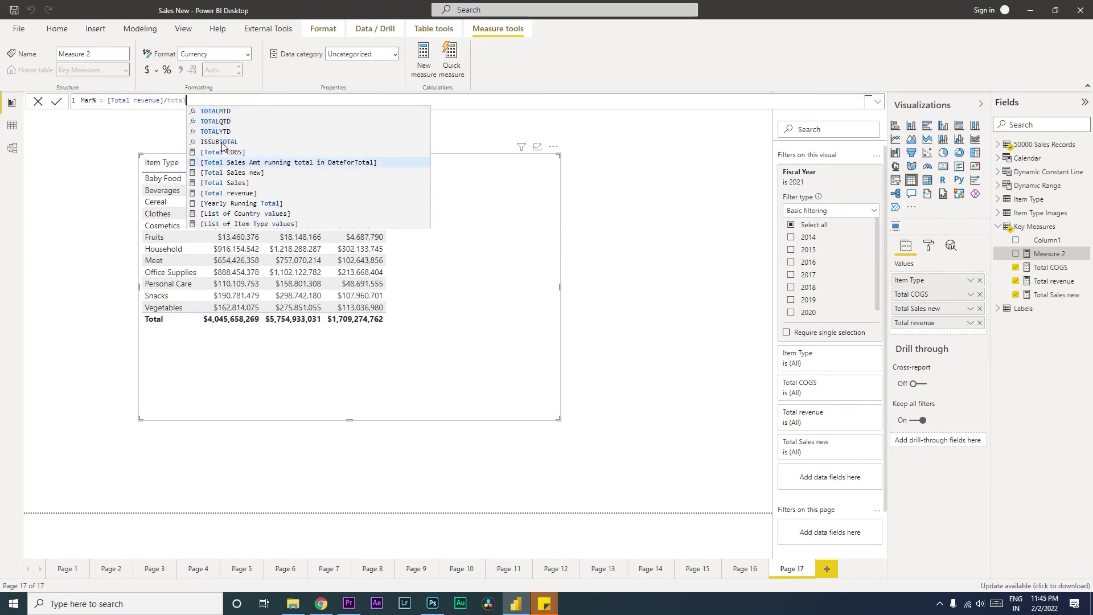
pyautogui.press('Down')
pyautogui.press('Tab')
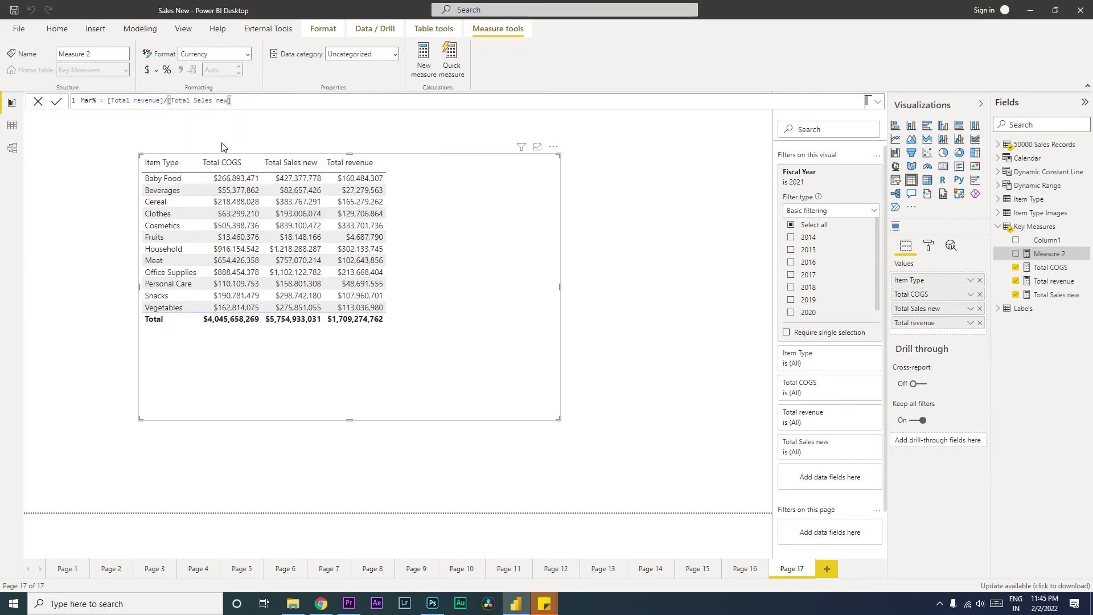
pyautogui.click(544, 224)
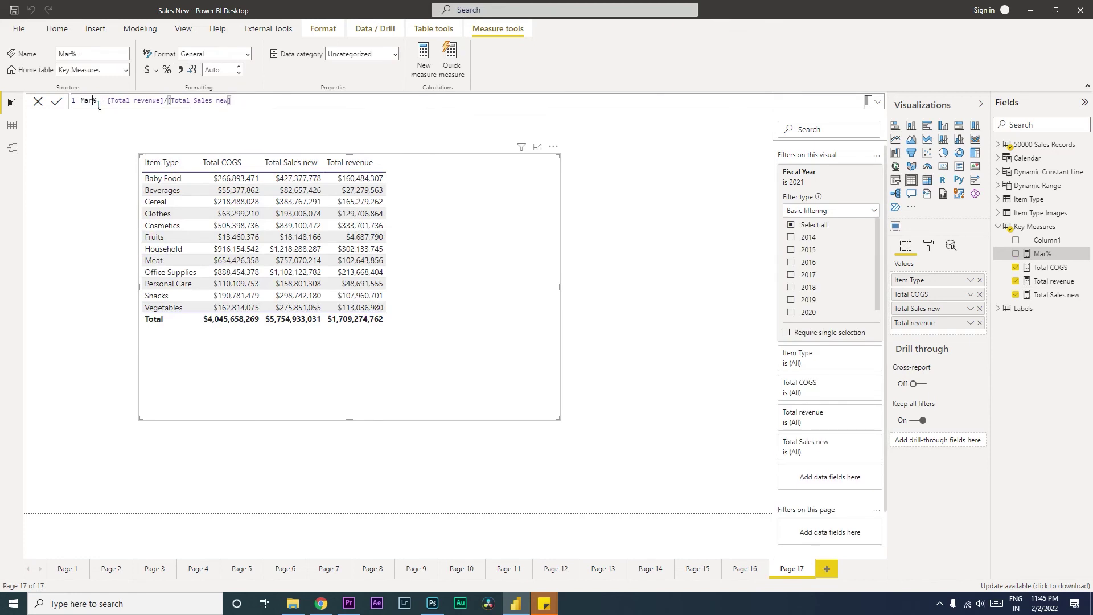
pyautogui.write("gin '")
pyautogui.moveTo(1050, 255); pyautogui.dragTo(433, 246)
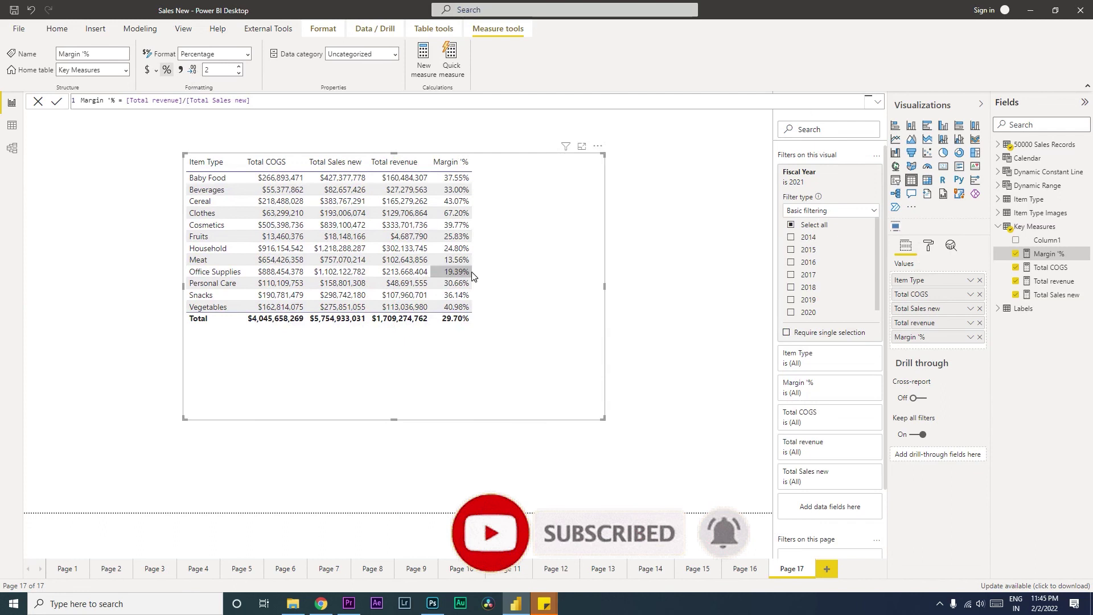
pyautogui.rightClick(975, 338)
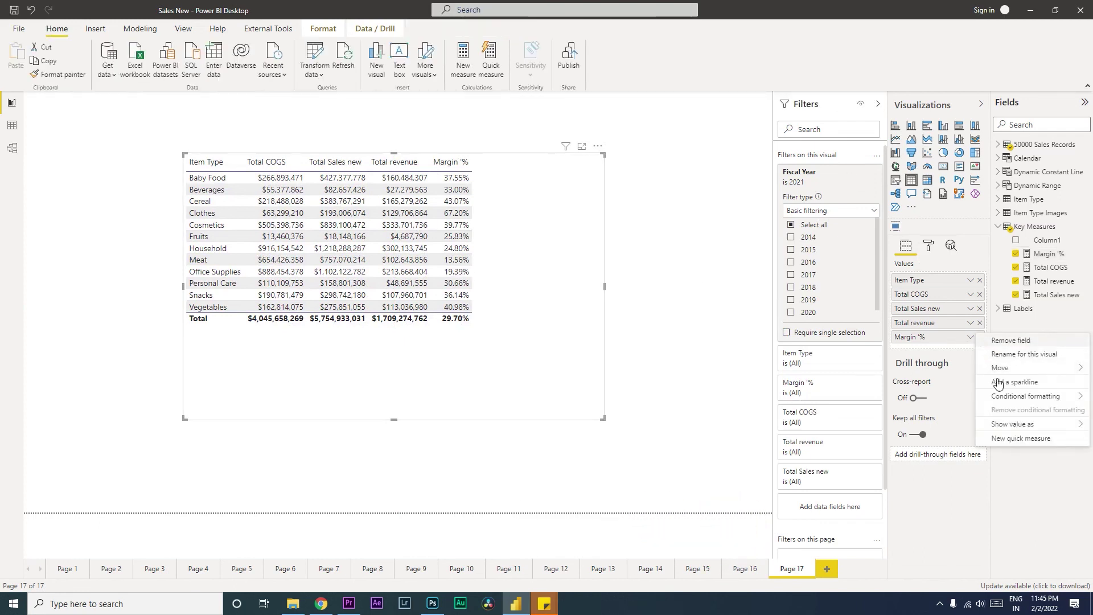
# Apply a Margin % background colour gradient with light cyan for the lowest values
pyautogui.moveTo(1019, 398)
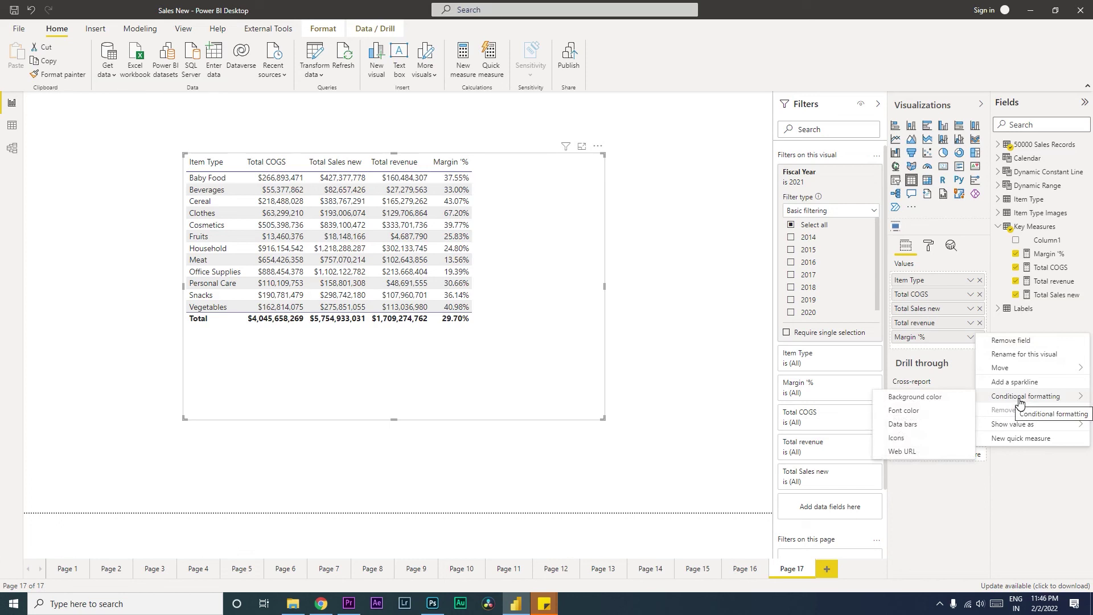
pyautogui.click(918, 397)
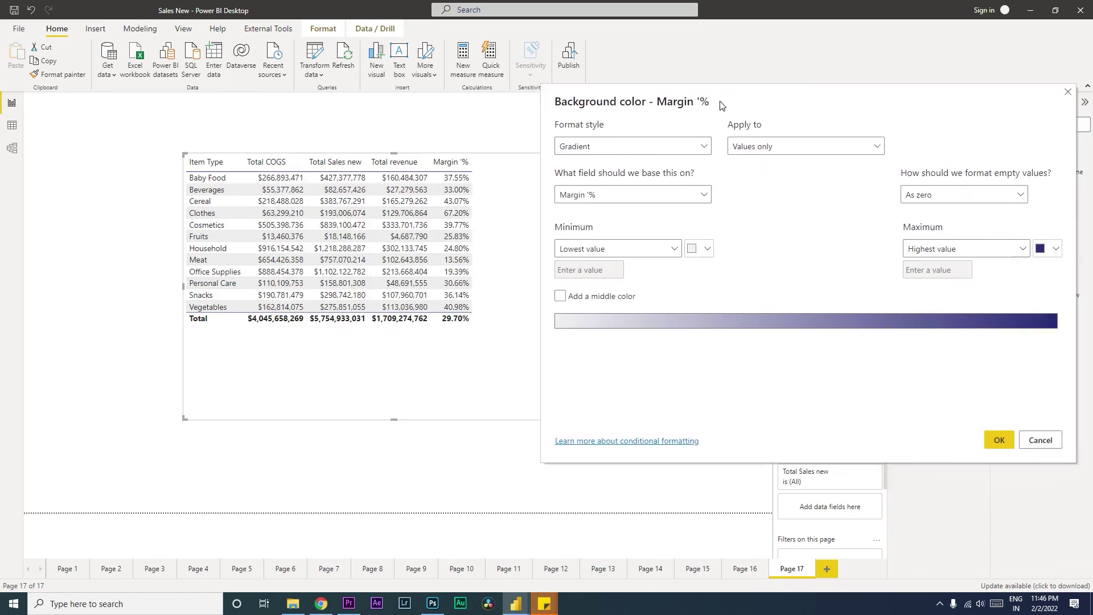
pyautogui.click(708, 249)
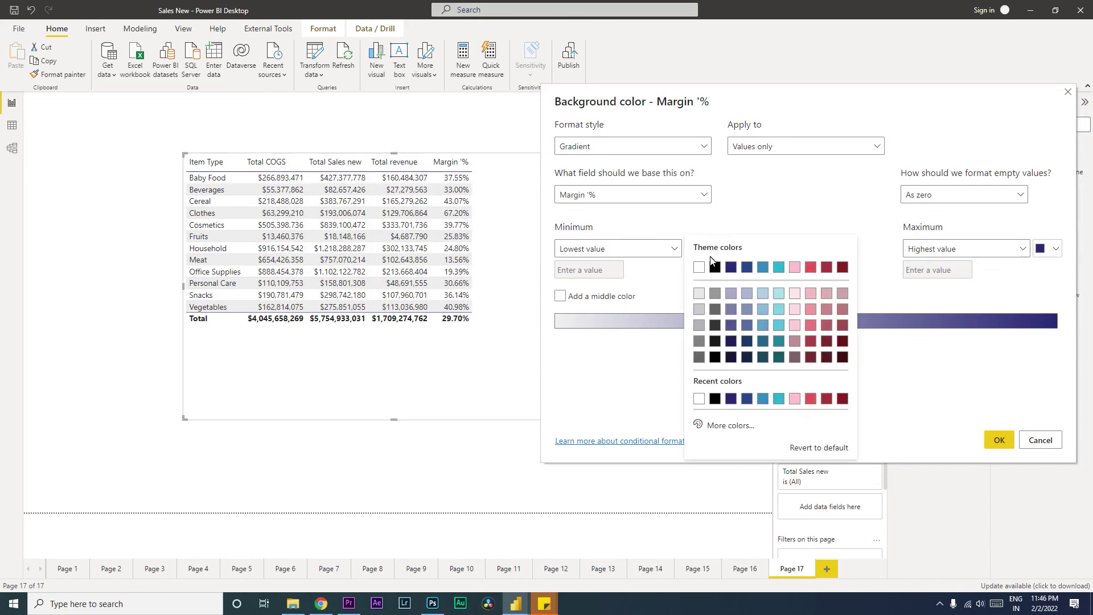
pyautogui.click(779, 293)
pyautogui.click(999, 440)
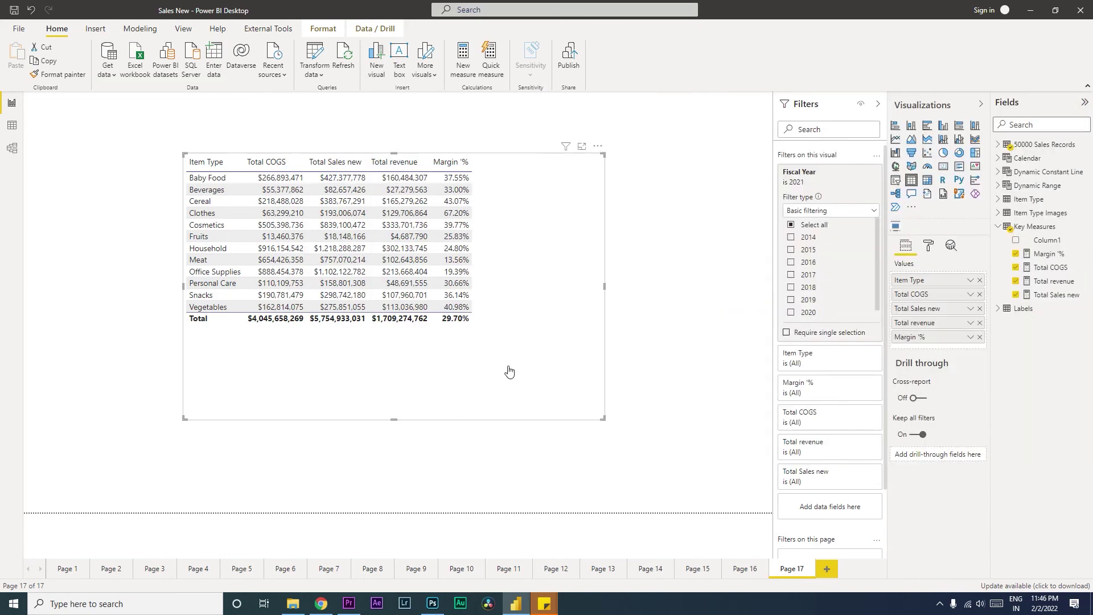